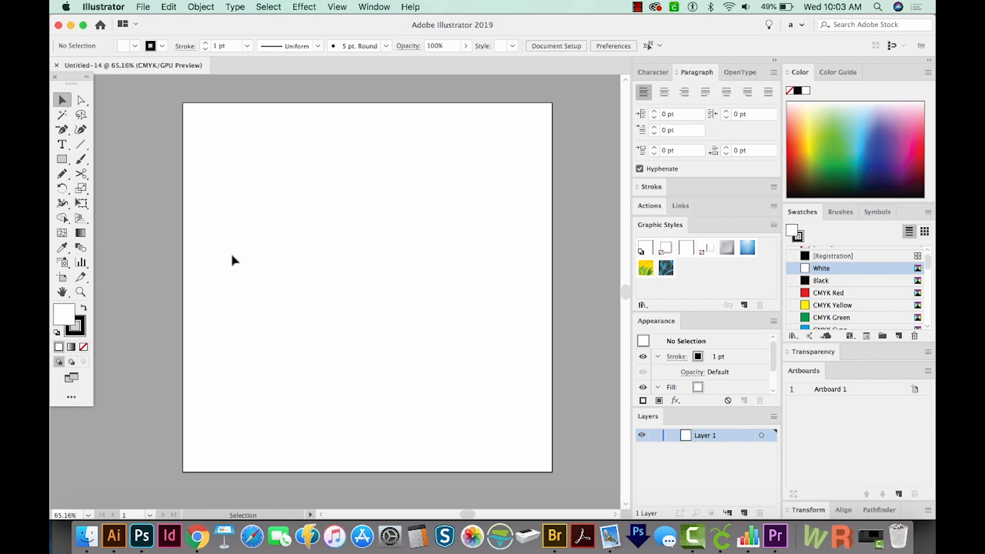
Step: Paste the copied Powered by Ramen artwork into the blank document and centre it on the artboard
key("super+v")
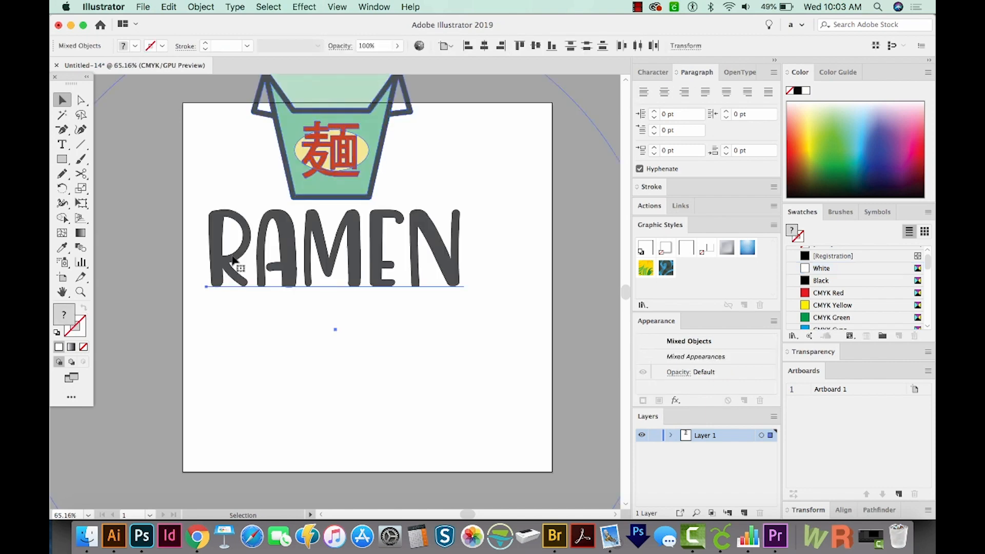
left_click_drag(329, 156, 358, 303)
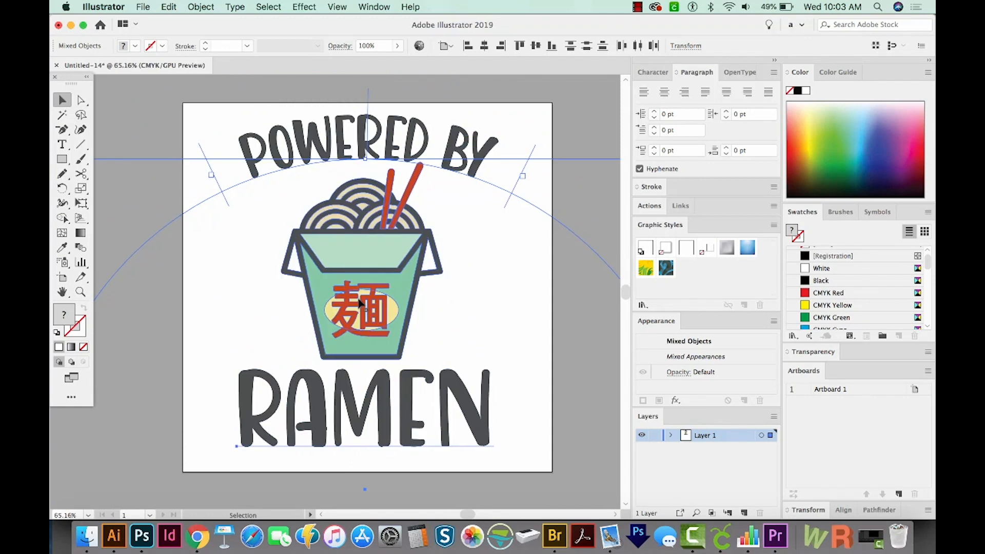
key("Left")
key("Left")
key("Left")
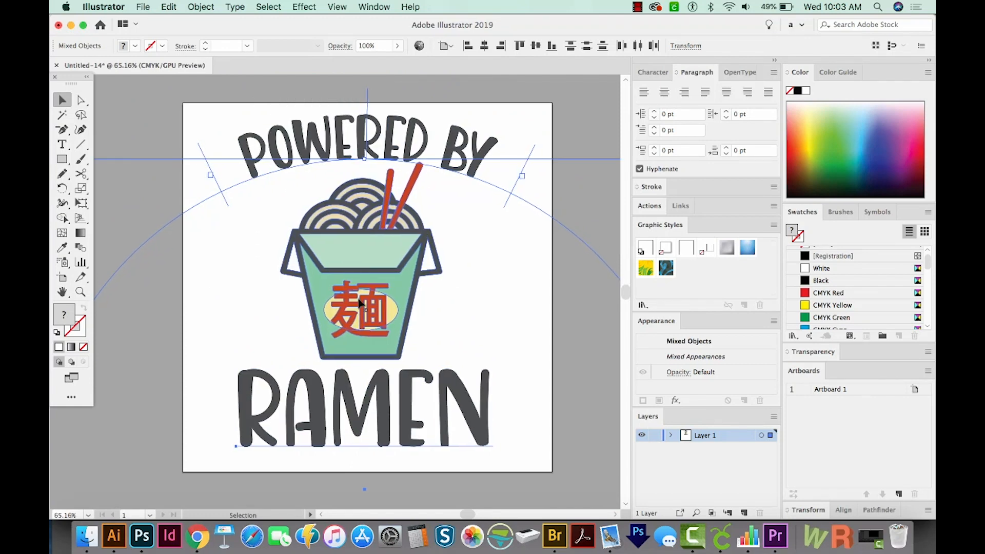
Step: Export the design as a PNG named Powered by Ramen, using artboards, at 750 ppi with a transparent background
left_click(143, 7)
mouse_move(169, 208)
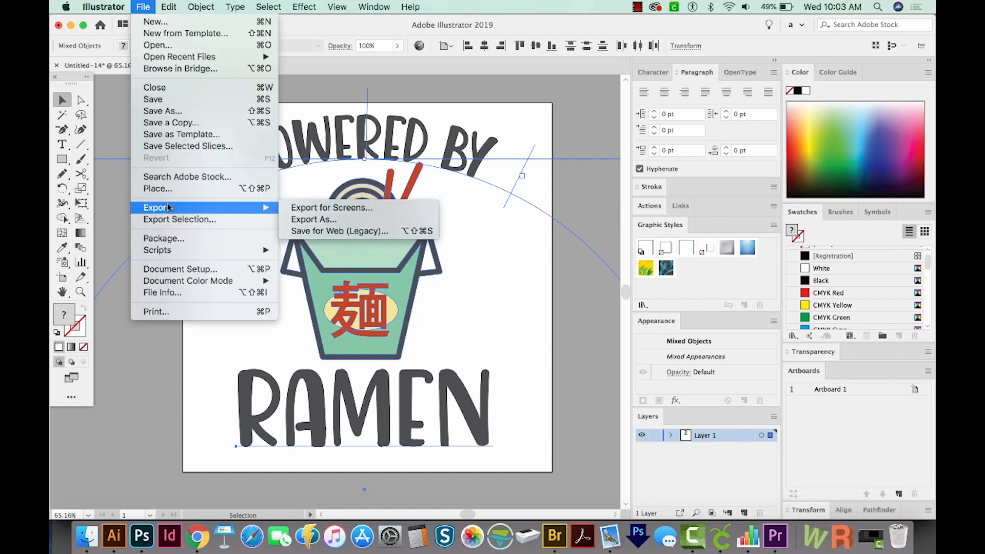
left_click(313, 220)
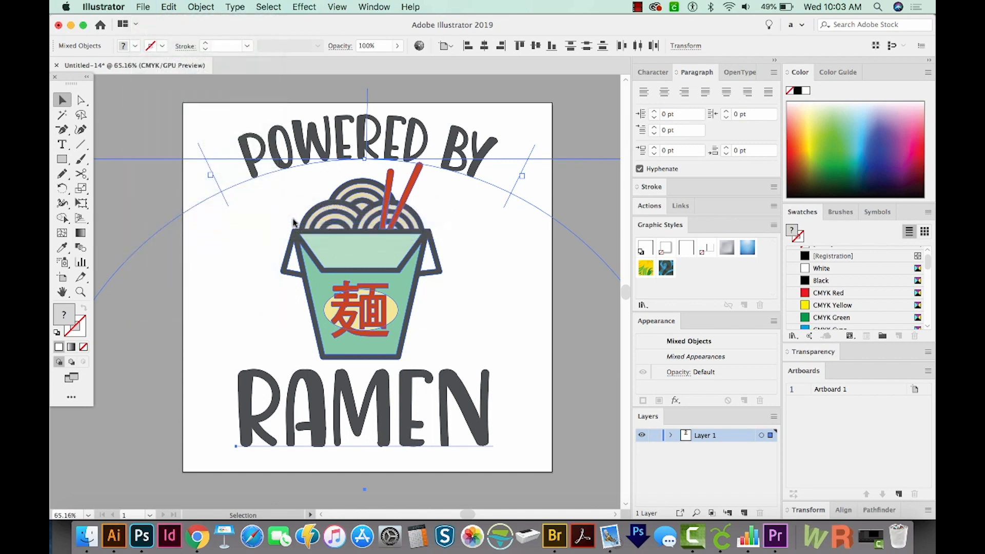
type("Powered b")
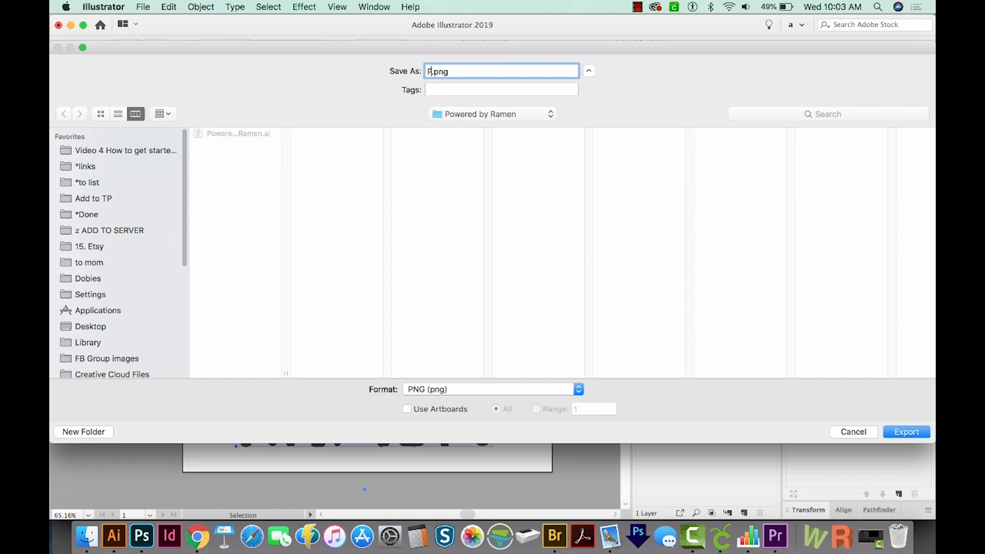
type("y Ramen")
left_click(408, 410)
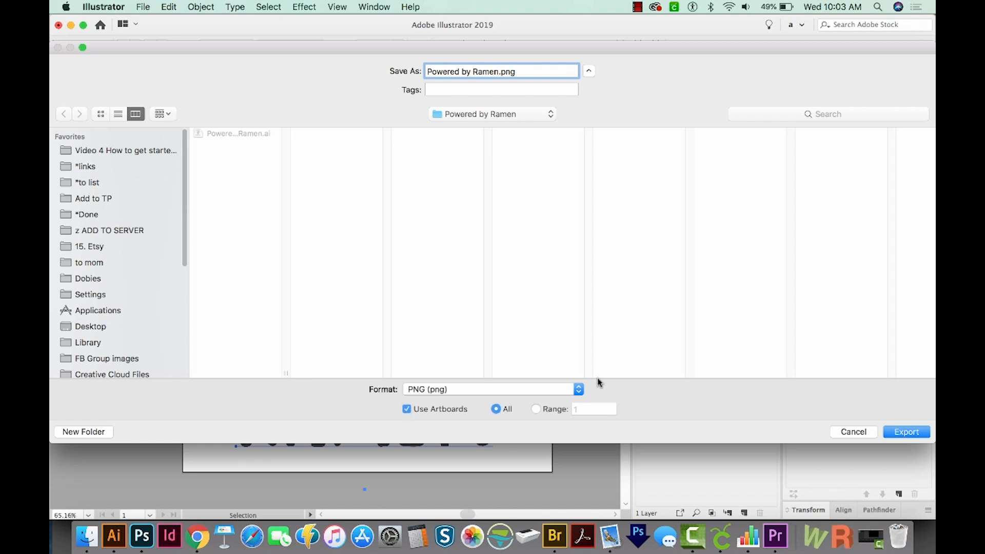
left_click(907, 432)
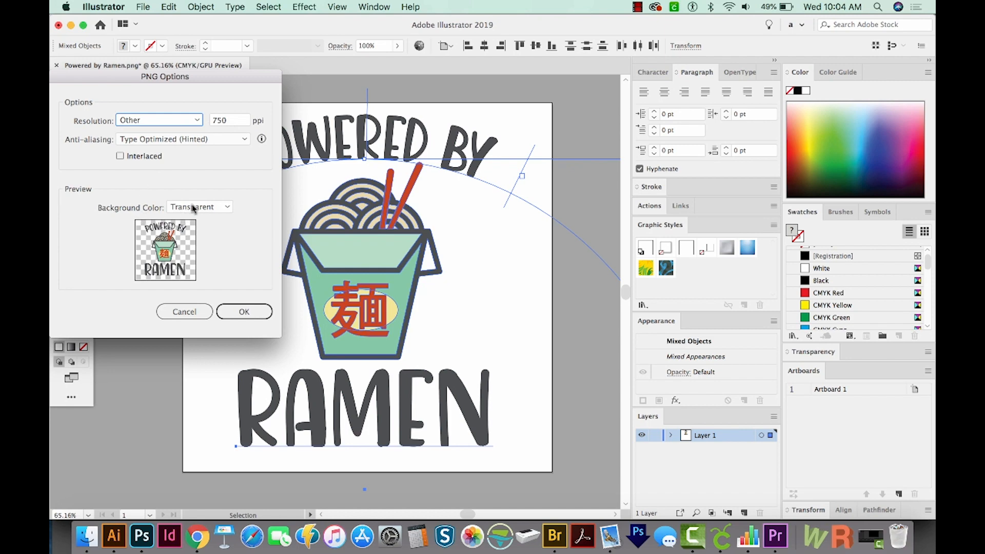
left_click(241, 312)
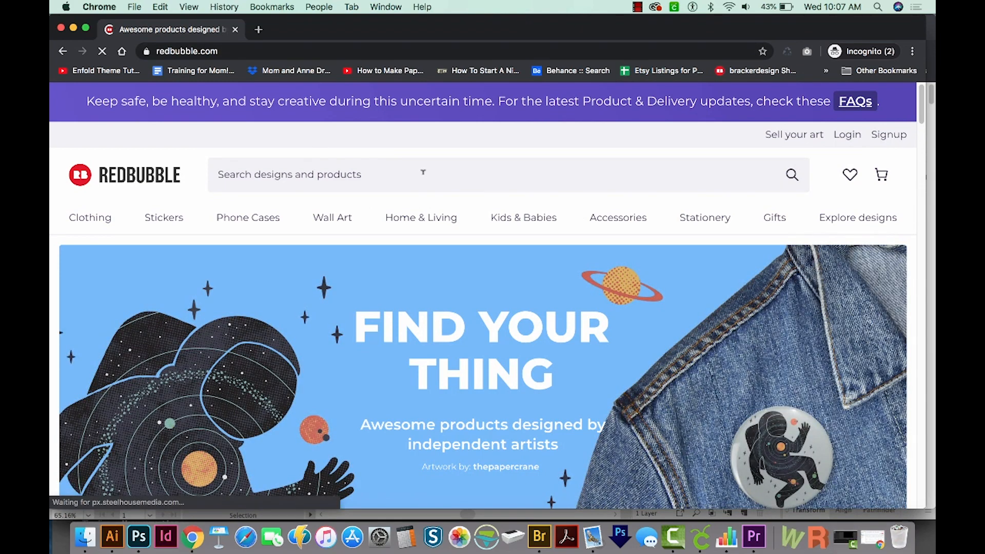
Step: Switch to Chrome, open Redbubble's sign-up form from the Sell Your Art page and review the required fields
left_click(789, 137)
scroll(492, 256, "down", 10)
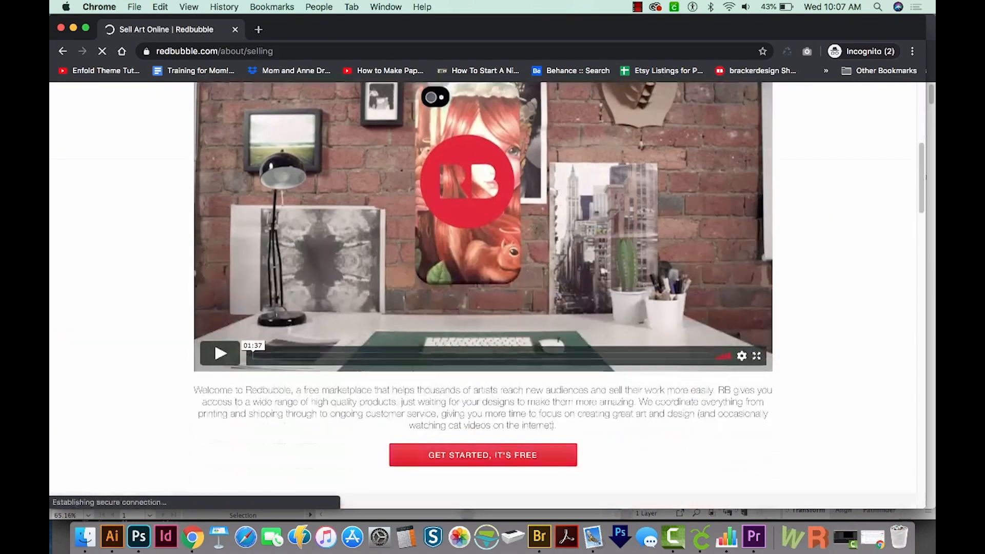
left_click(492, 241)
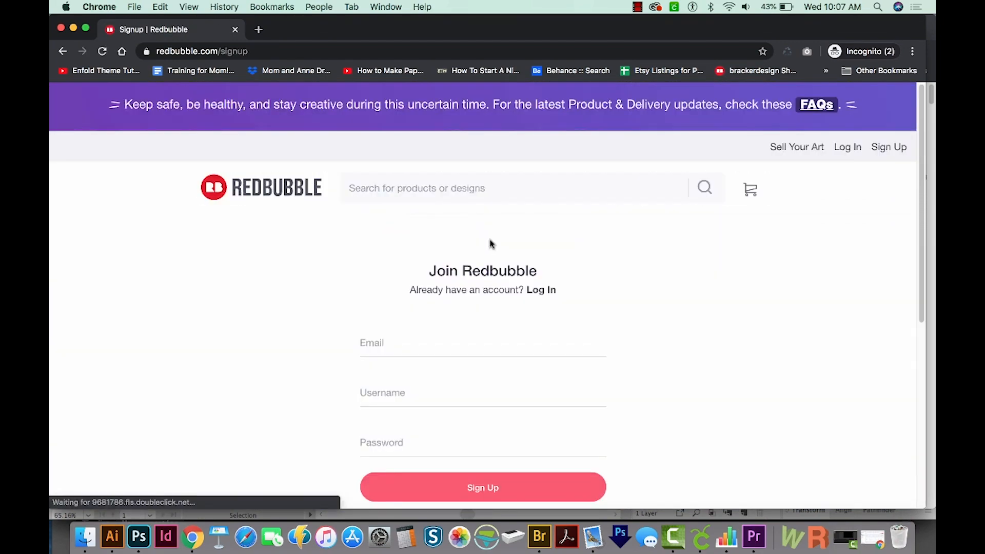
left_click(377, 343)
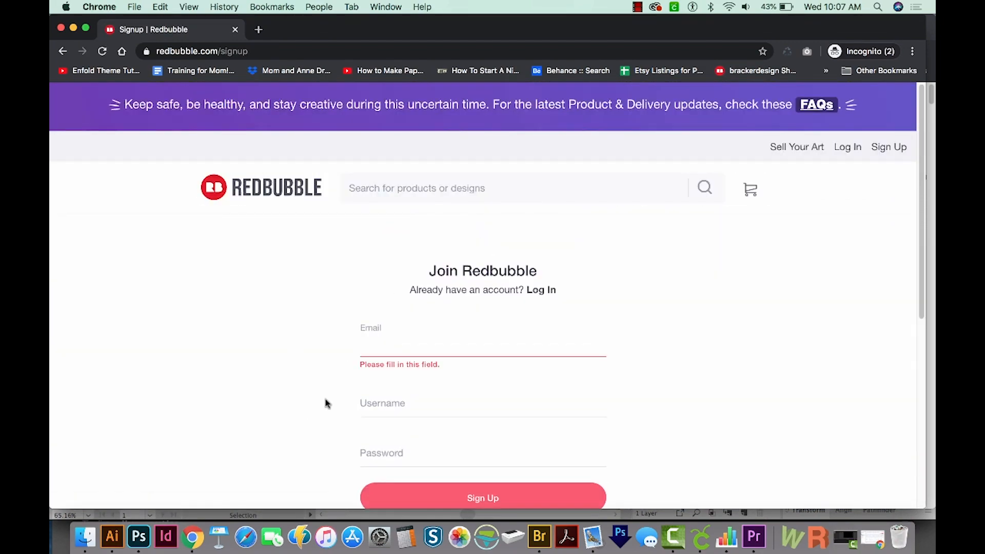
scroll(326, 404, "down", 3)
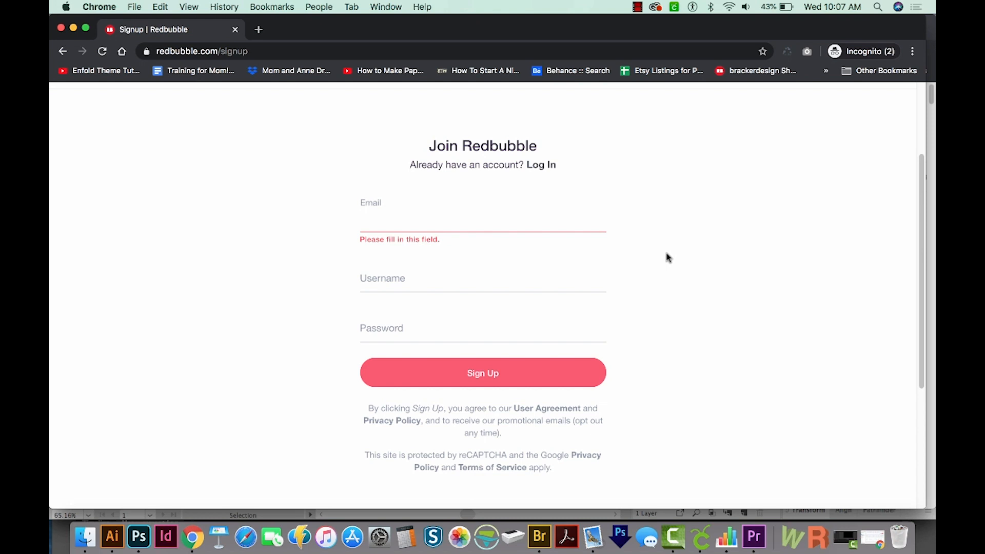
scroll(667, 257, "up", 3)
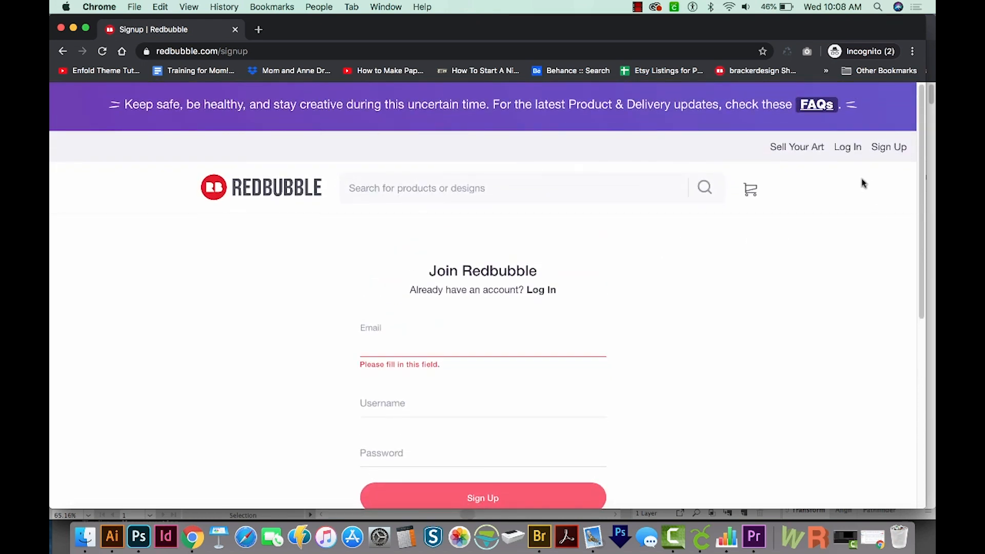
Step: Log in to the existing Redbubble account and upload Powered by Ramen-01.png as a new work for all products
left_click(846, 149)
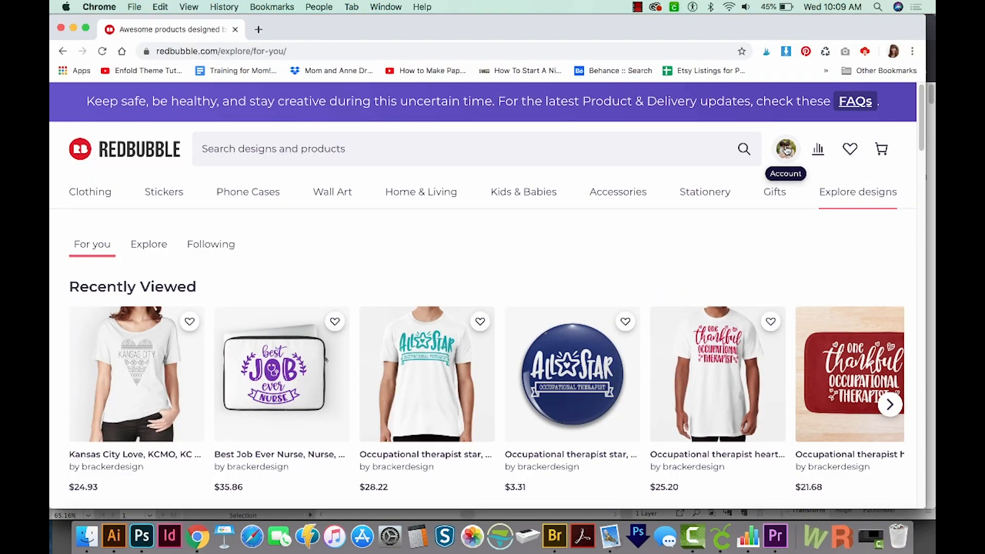
left_click(787, 150)
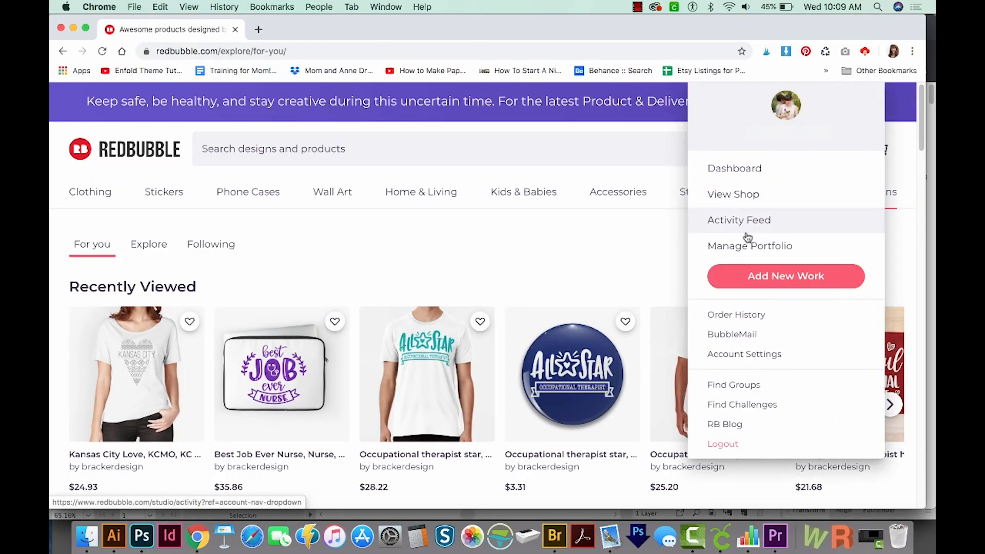
left_click(768, 277)
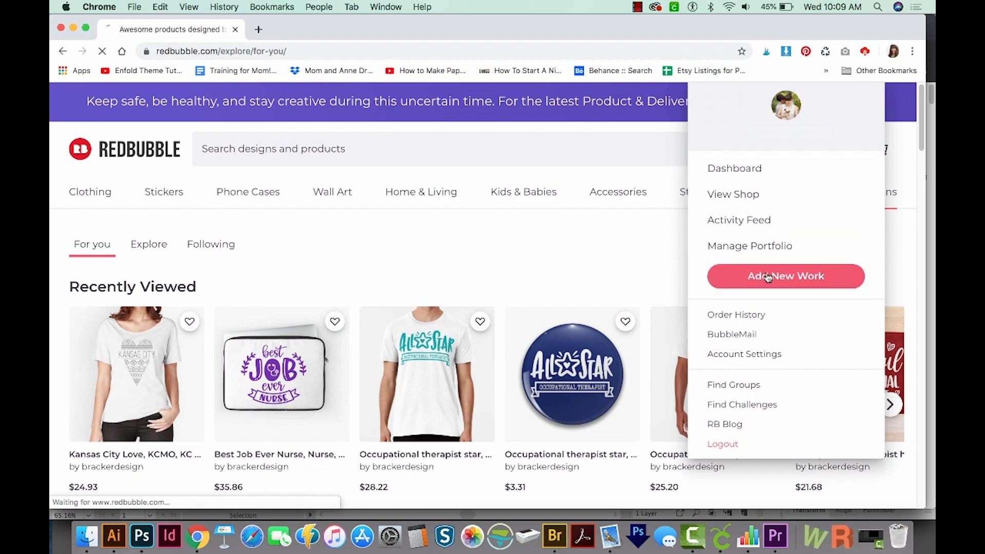
scroll(760, 283, "down", 2)
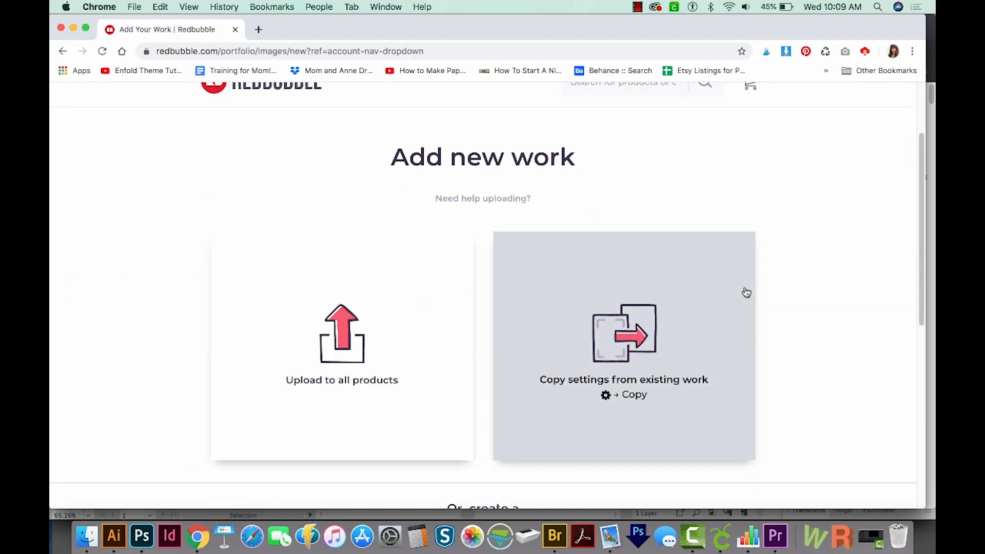
left_click(348, 336)
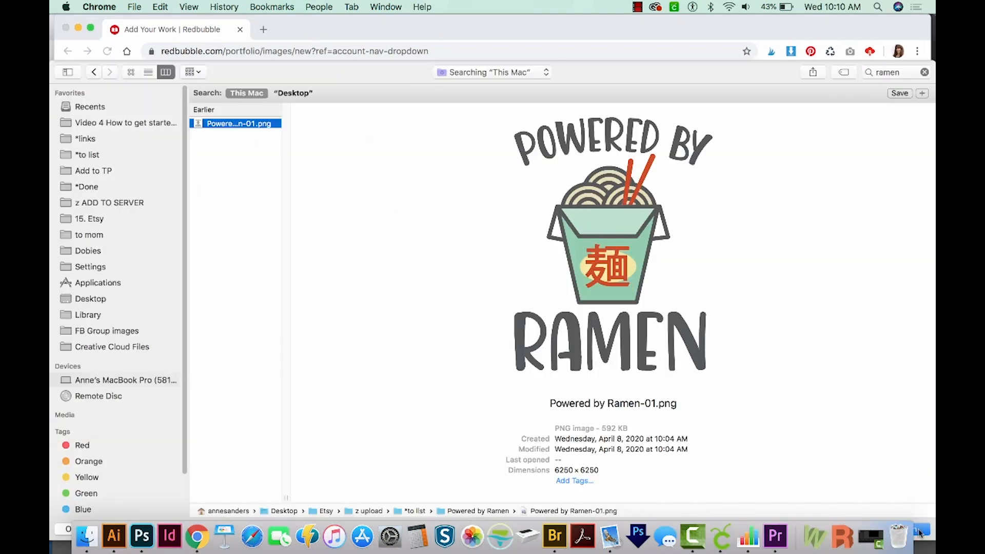
key("Return")
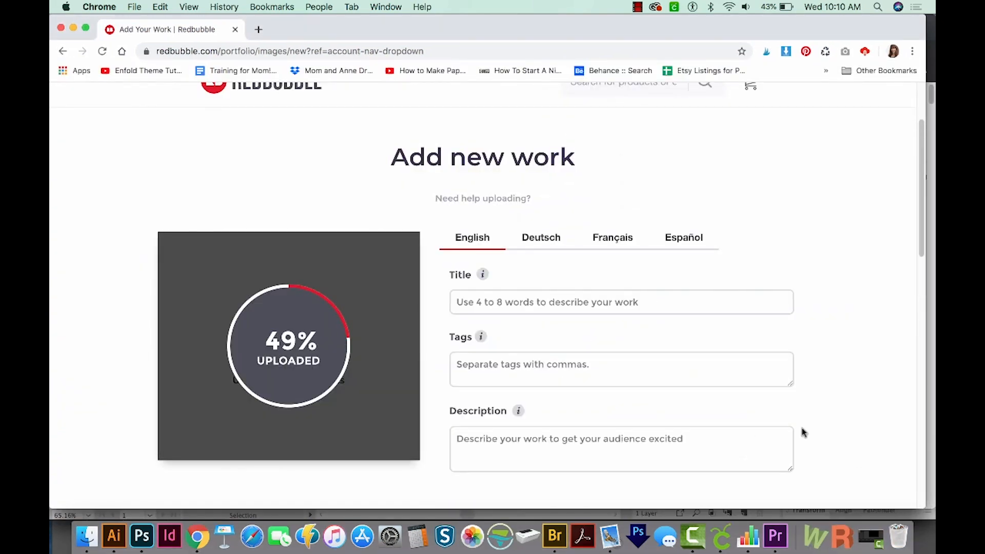
Step: Title the new work "Powered by Ramen - Ramen Noodles design with 'Noodles' kanji character"
left_click(491, 298)
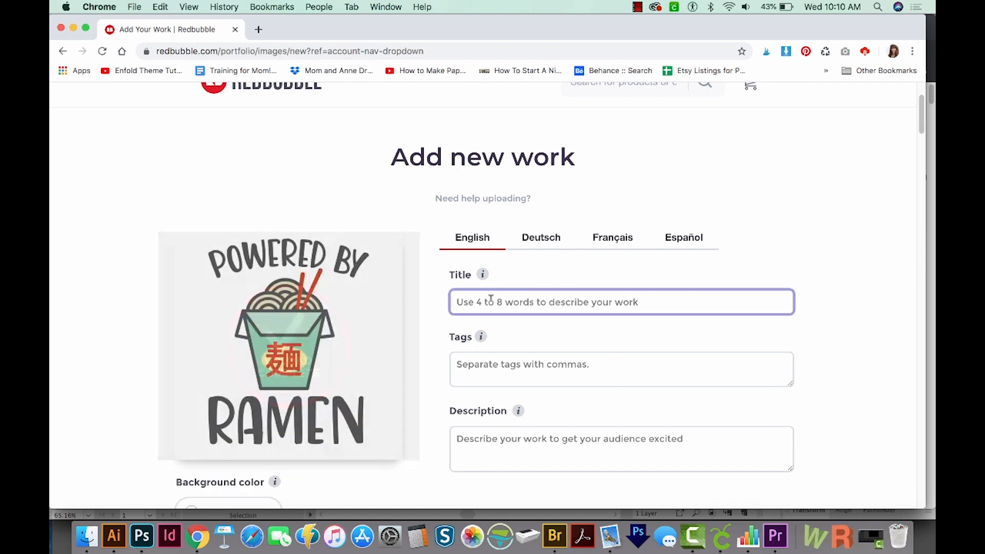
type("Powered by Ramen - Ramen Noodles design w")
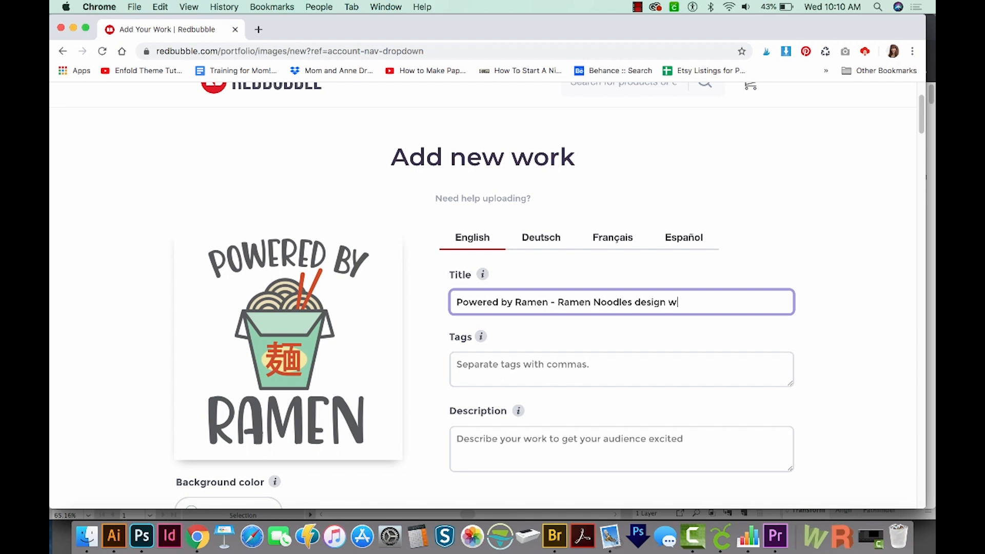
type("ith 'Noodles' kanji characters")
Step: Enter the tags "ramen noodles, powered by ramen, noodles kanji characters, fast food" and the description "Cute Powered by Ramen noodles design"
left_click(481, 363)
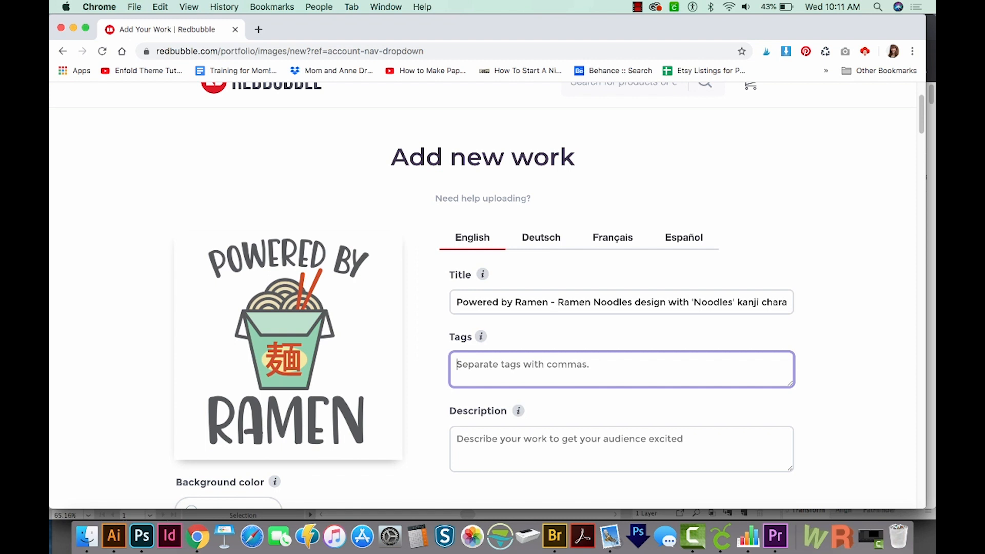
type("ramen noodles, powered by ramen,n")
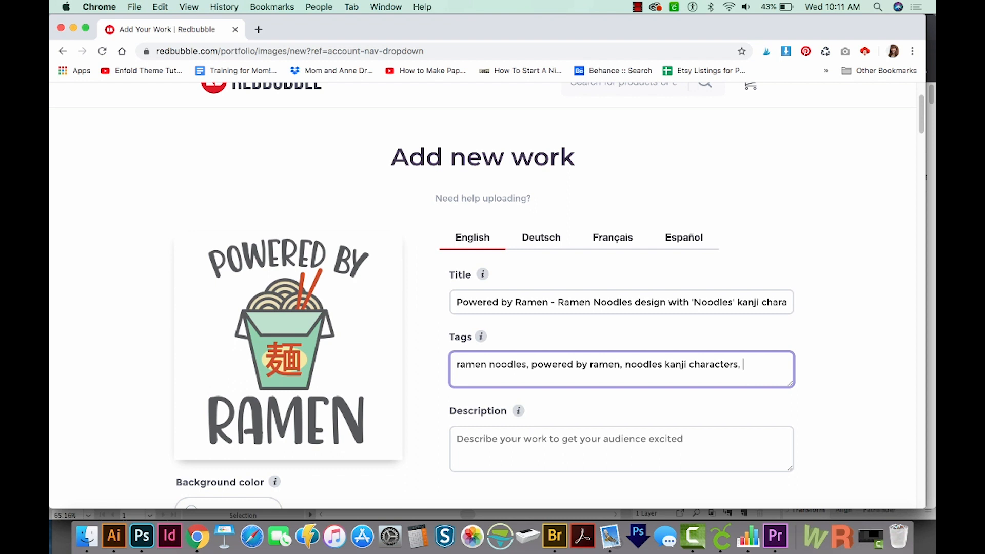
type("d,")
left_click(478, 448)
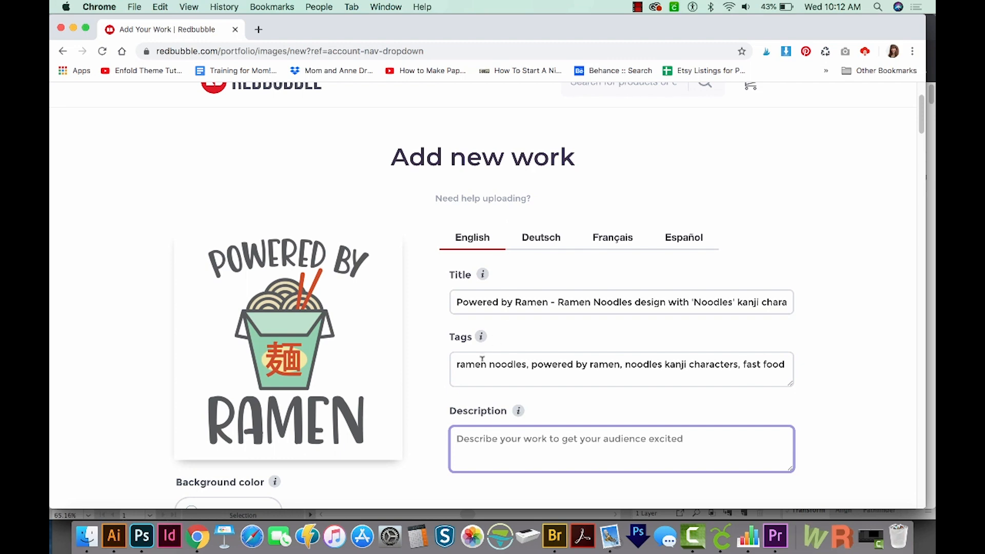
type("Cute Powered by Ramen noodles design")
Step: Move the design higher on the chest of the Standard Print Clothing T-shirt and apply the changes
scroll(486, 456, "down", 2)
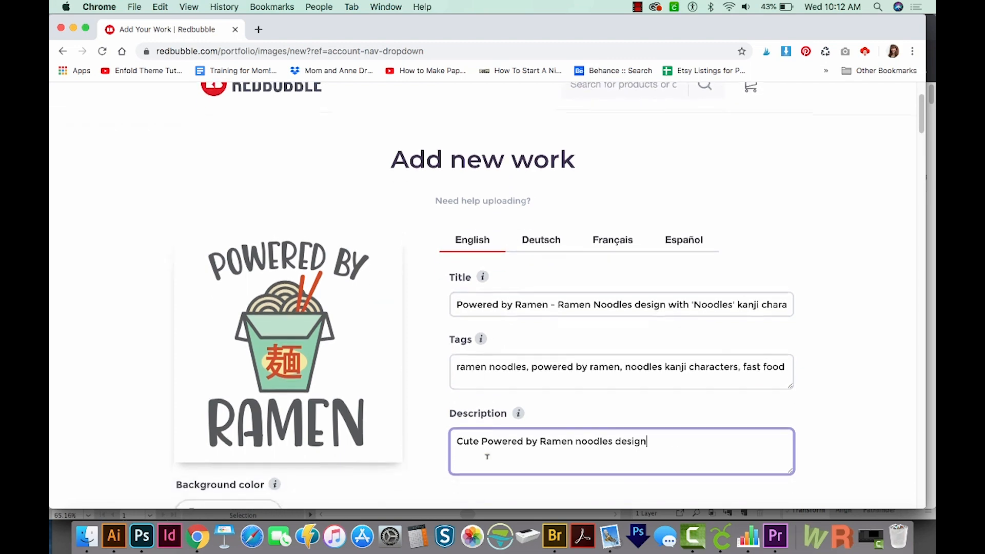
scroll(487, 456, "down", 10)
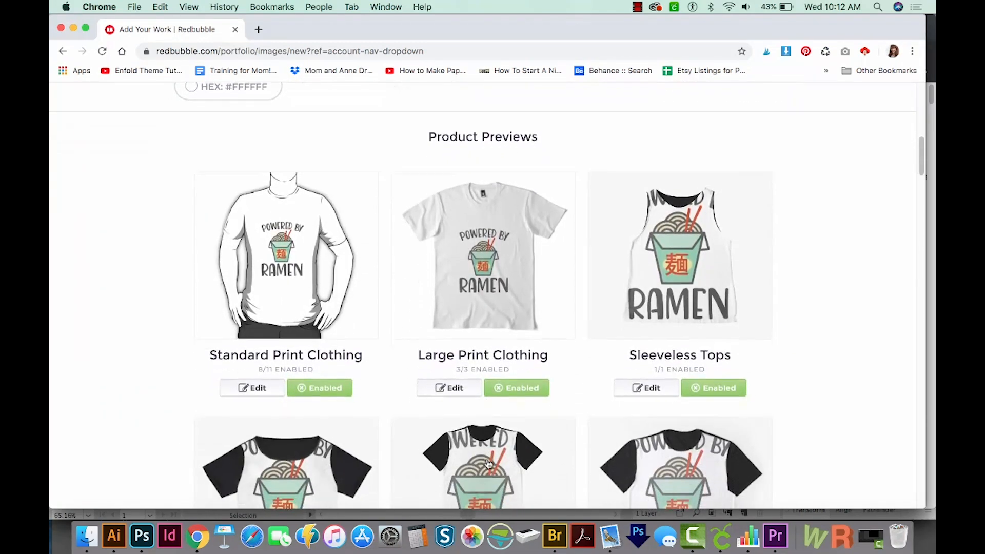
scroll(489, 464, "down", 20)
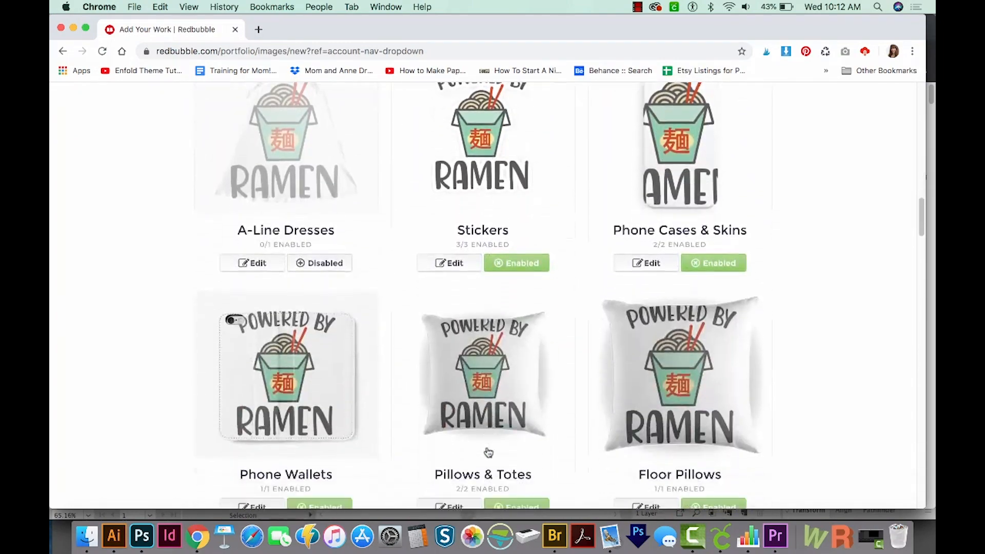
scroll(489, 452, "down", 15)
scroll(488, 453, "up", 13)
scroll(489, 452, "up", 20)
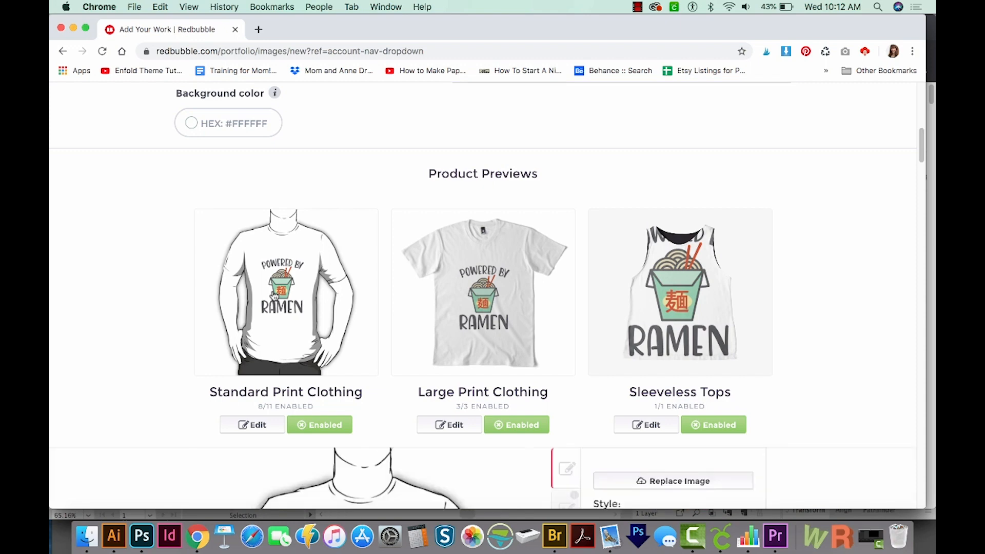
scroll(618, 361, "down", 6)
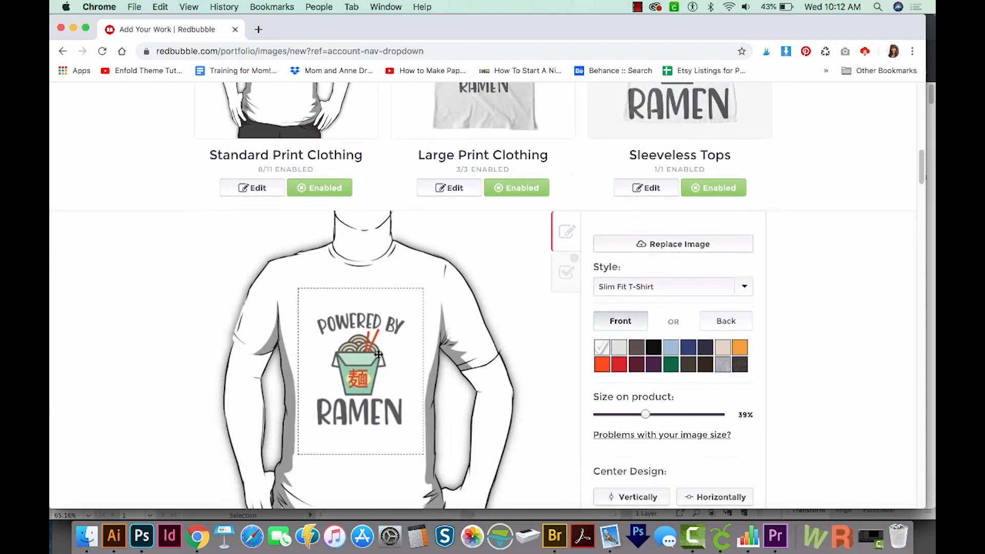
left_click_drag(359, 378, 362, 360)
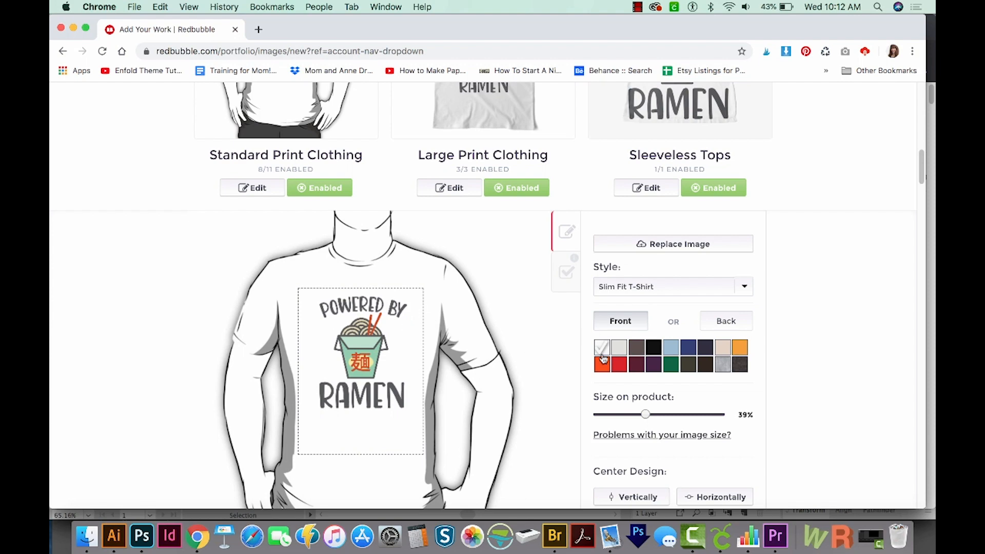
scroll(770, 372, "down", 5)
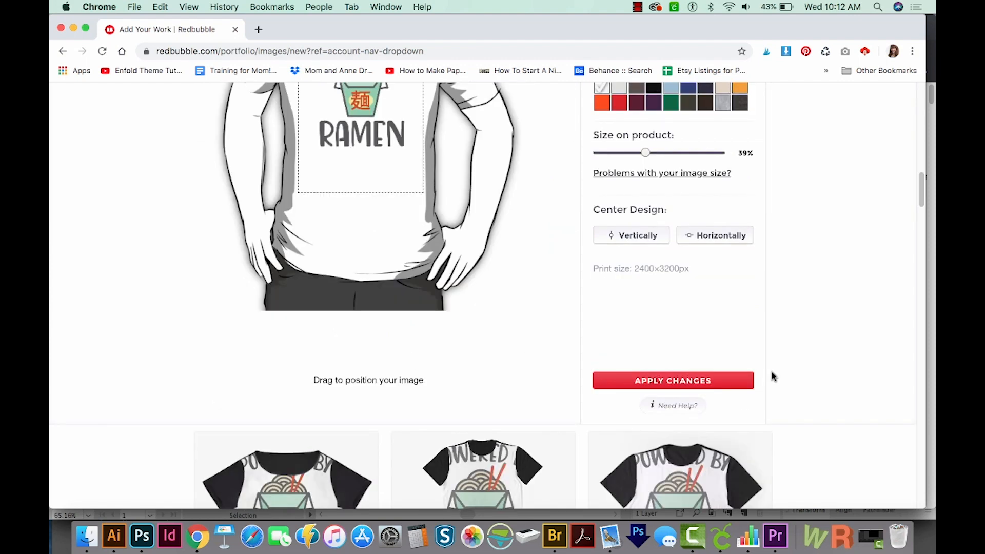
left_click(715, 383)
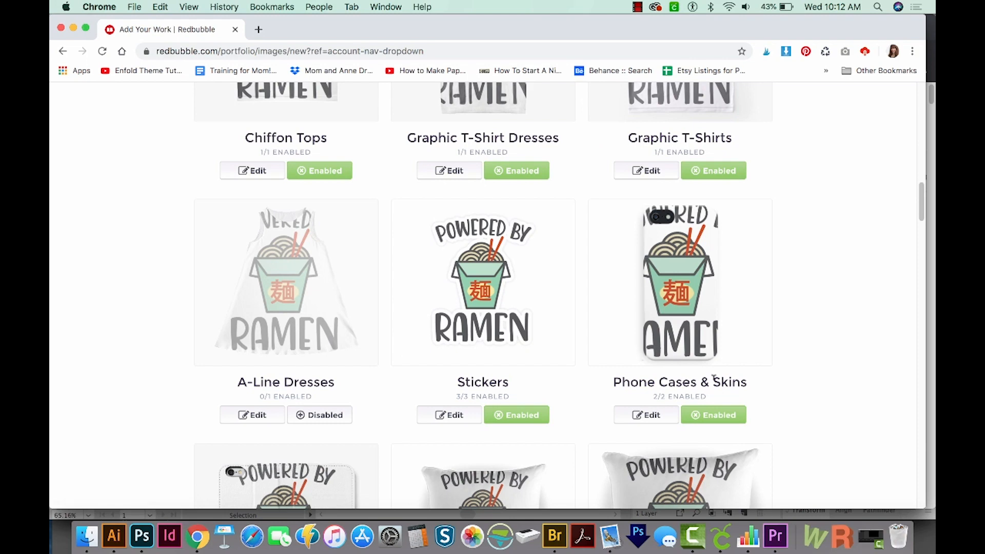
Step: Move the design higher within the print area of the Large Print Clothing T-shirt
scroll(505, 414, "down", 3)
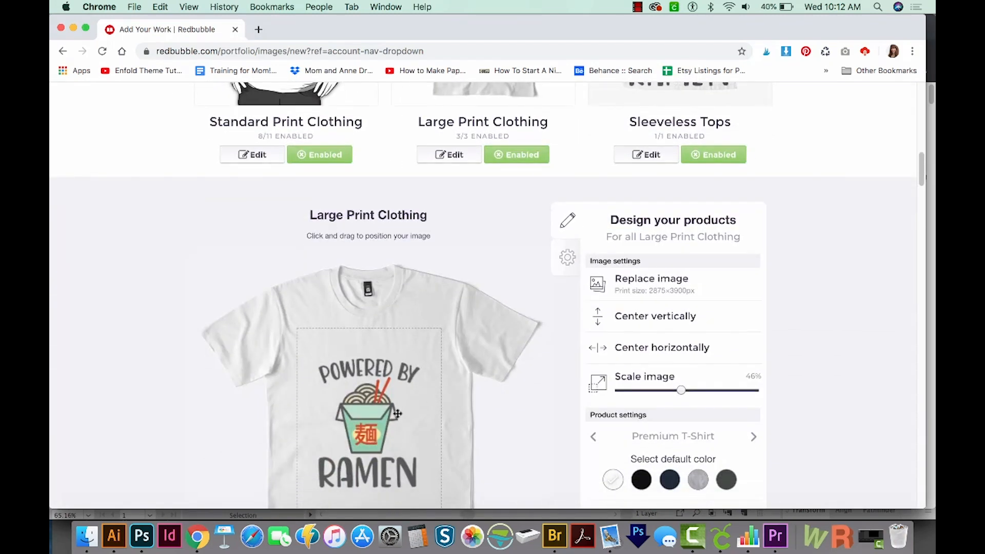
left_click_drag(397, 417, 401, 390)
scroll(789, 249, "down", 5)
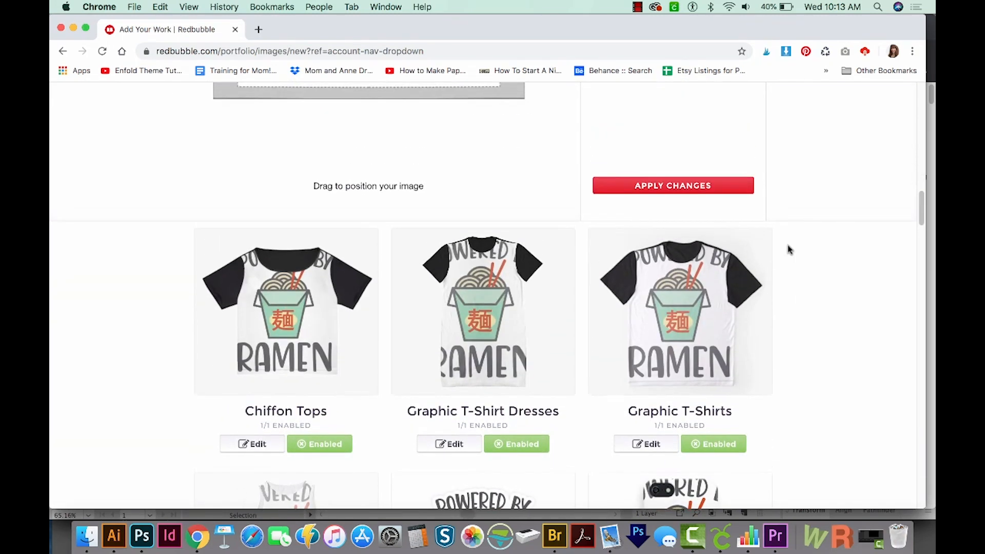
Step: Reduce the design's size on the Chiffon Tops product so the full artwork fits the print area
scroll(788, 249, "down", 1)
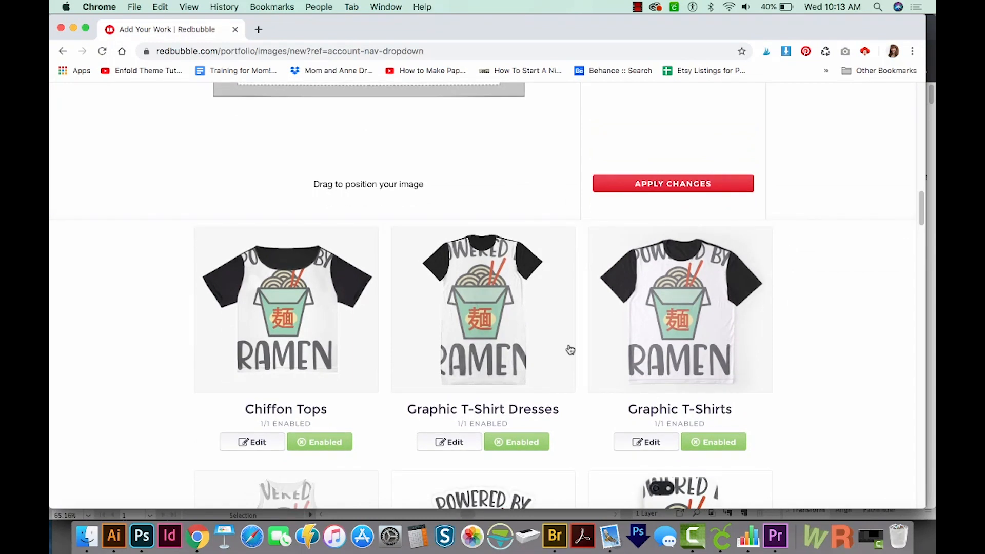
left_click(522, 443)
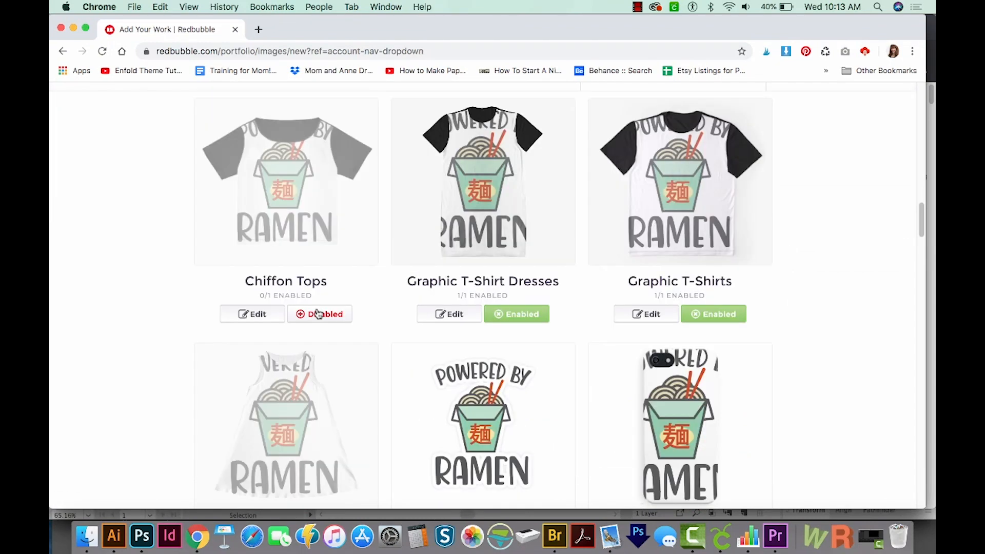
left_click(291, 206)
scroll(567, 346, "down", 9)
scroll(645, 485, "up", 5)
left_click_drag(673, 224, 636, 224)
scroll(499, 313, "up", 5)
Step: Scale down the design on the Graphic T-Shirt Dresses and move it higher in the print area
left_click(449, 337)
left_click_drag(710, 464, 636, 464)
left_click_drag(371, 501, 370, 456)
left_click_drag(636, 464, 649, 464)
Step: Reduce the design's size on the Graphic T-Shirts so the lettering fits within the shirt
left_click(647, 337)
left_click(650, 465)
scroll(652, 469, "down", 12)
Step: Set the design size on the A-Line Dresses to 40% and move it up to the chest
left_click(252, 433)
scroll(746, 238, "up", 5)
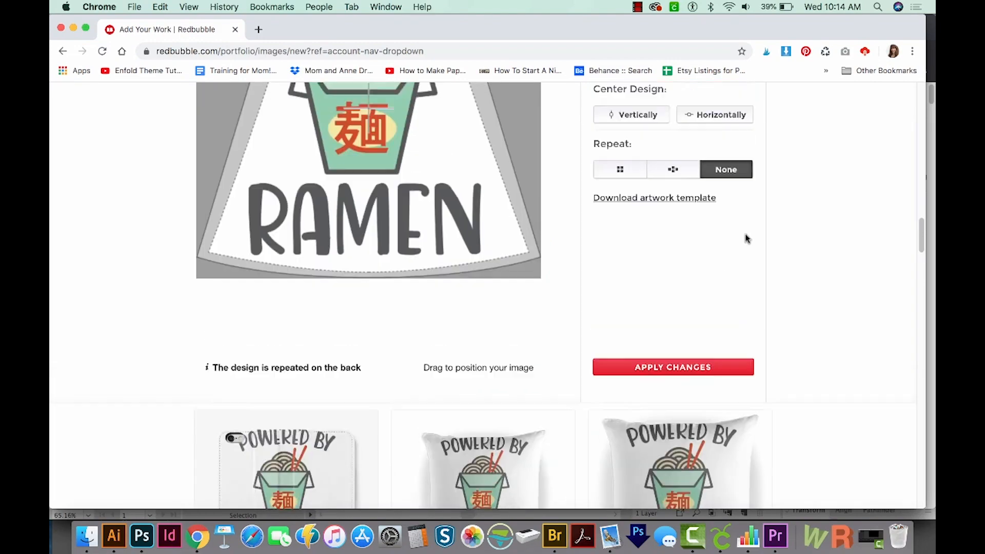
left_click(646, 174)
left_click_drag(364, 318, 365, 274)
Step: Disable the Phone Cases & Skins products
scroll(364, 274, "up", 5)
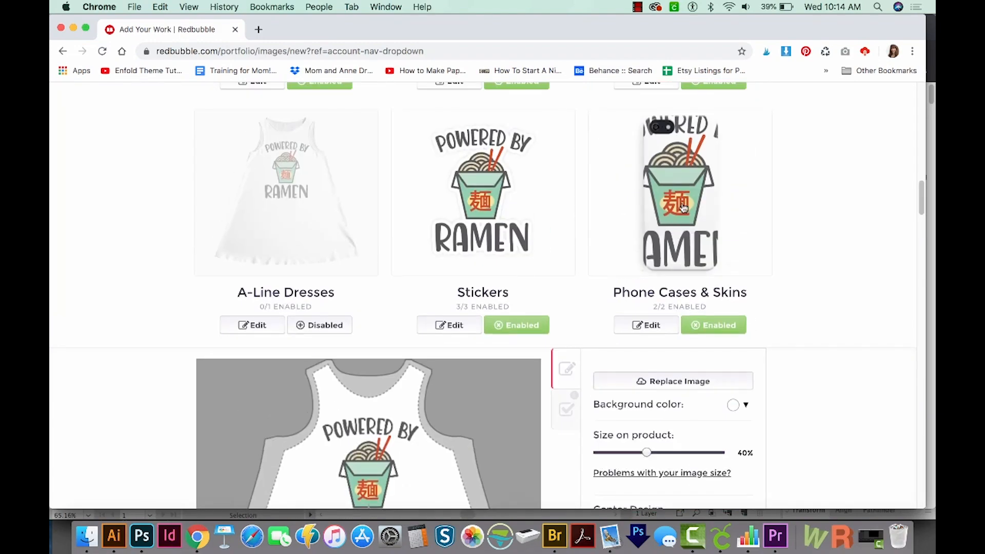
left_click(722, 326)
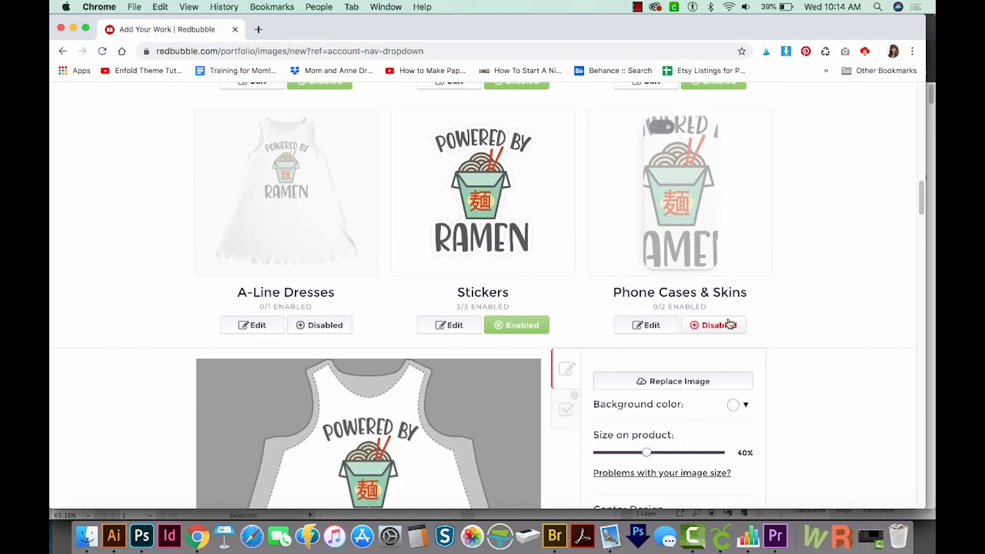
scroll(721, 413, "down", 15)
Step: Scale down the design on the case product beside the throw pillows and shift it sideways
left_click(252, 447)
scroll(370, 411, "down", 3)
left_click_drag(650, 404, 616, 404)
left_click_drag(366, 461, 278, 462)
left_click_drag(616, 404, 628, 404)
left_click(449, 276)
scroll(427, 421, "down", 12)
left_click(449, 314)
scroll(509, 290, "down", 6)
Step: Disable the home and accessory products that do not suit the design, including Water Bottles and Bath Mats
left_click(319, 331)
left_click(528, 333)
left_click(713, 331)
scroll(714, 331, "down", 4)
left_click(717, 353)
scroll(717, 352, "down", 5)
left_click(713, 354)
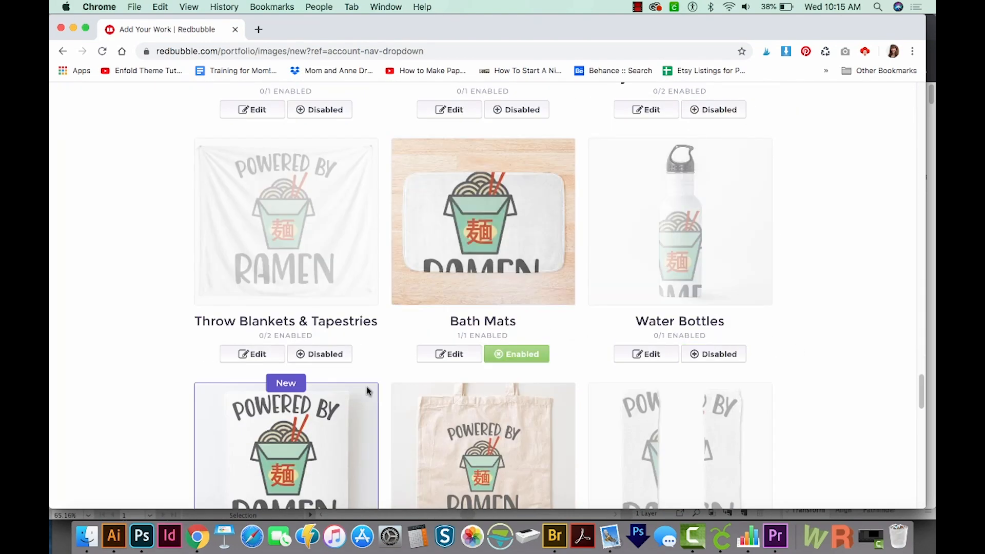
left_click(518, 354)
scroll(519, 356, "down", 5)
Step: Disable two further unsuitable products and reduce the design's size on a product in the last row
left_click(328, 380)
left_click(529, 362)
left_click(253, 447)
left_click_drag(648, 326, 633, 327)
scroll(552, 306, "up", 1)
scroll(552, 305, "down", 8)
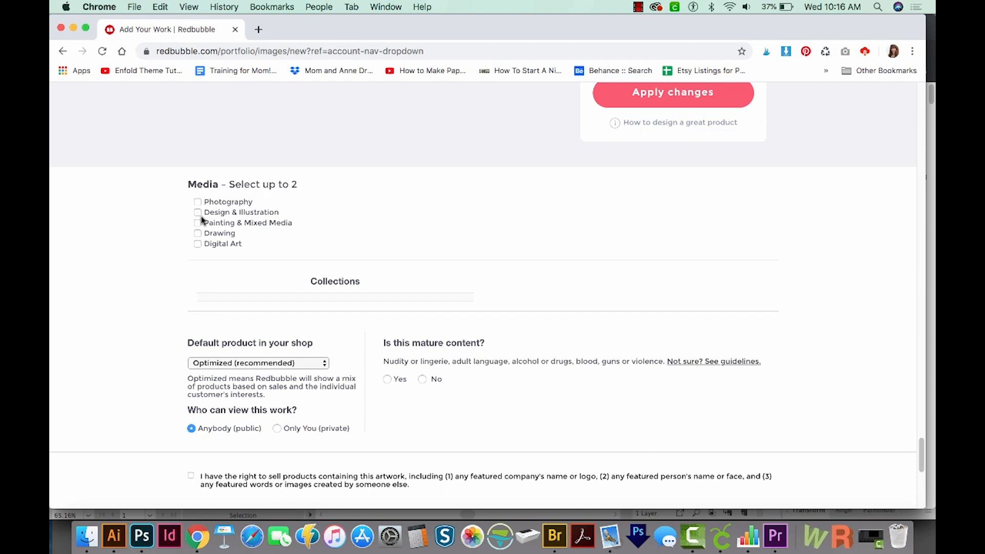
Step: Set the media to Design & Illustration and Digital Art, and complete the mature content (No) and selling-rights declarations
left_click(198, 244)
scroll(208, 257, "down", 3)
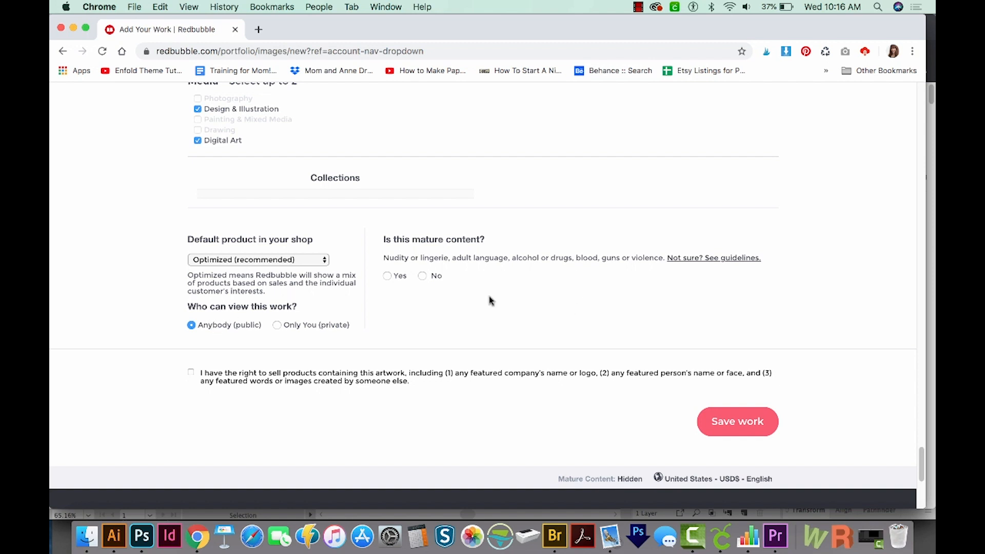
left_click(422, 276)
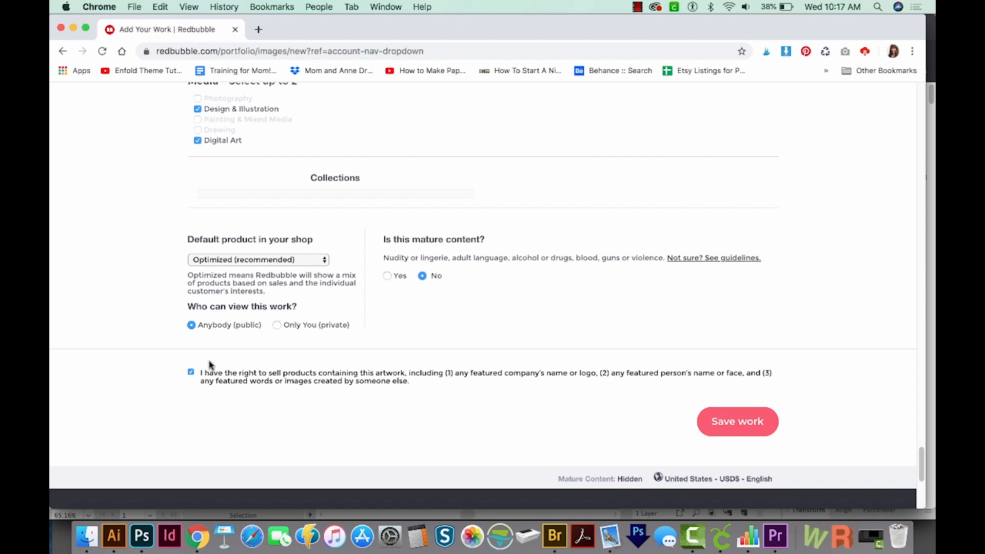
Step: Save the new work to publish it on Redbubble
scroll(279, 414, "down", 2)
scroll(280, 414, "up", 3)
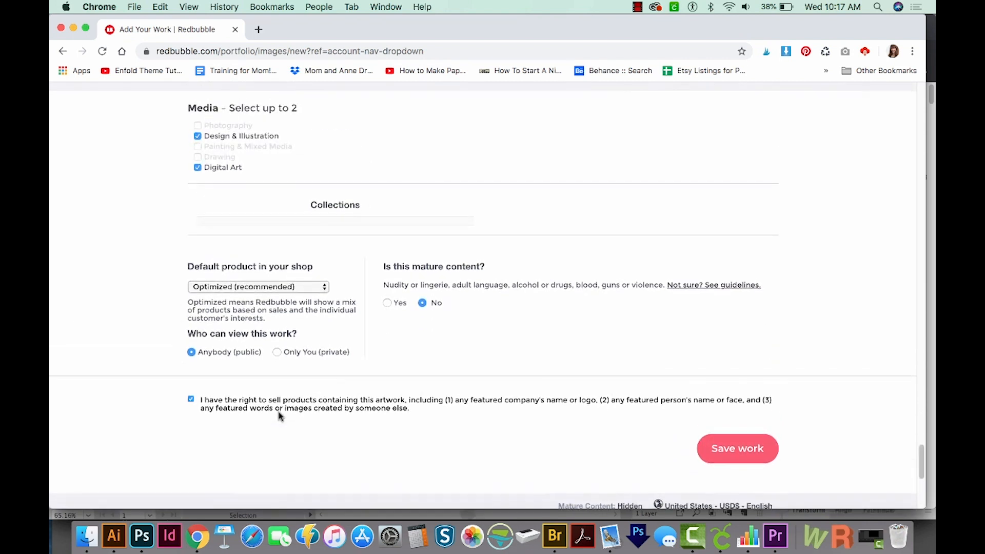
left_click(738, 449)
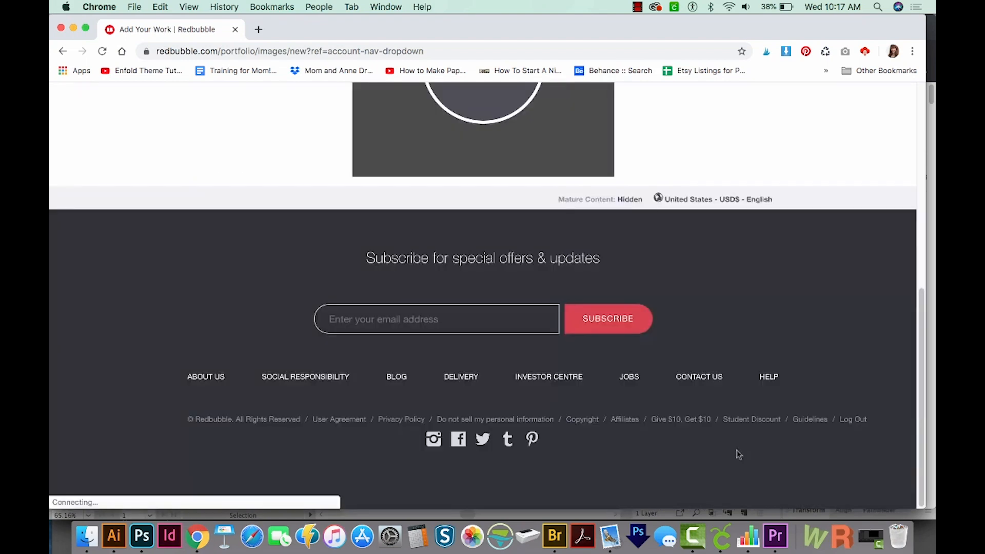
scroll(749, 281, "up", 5)
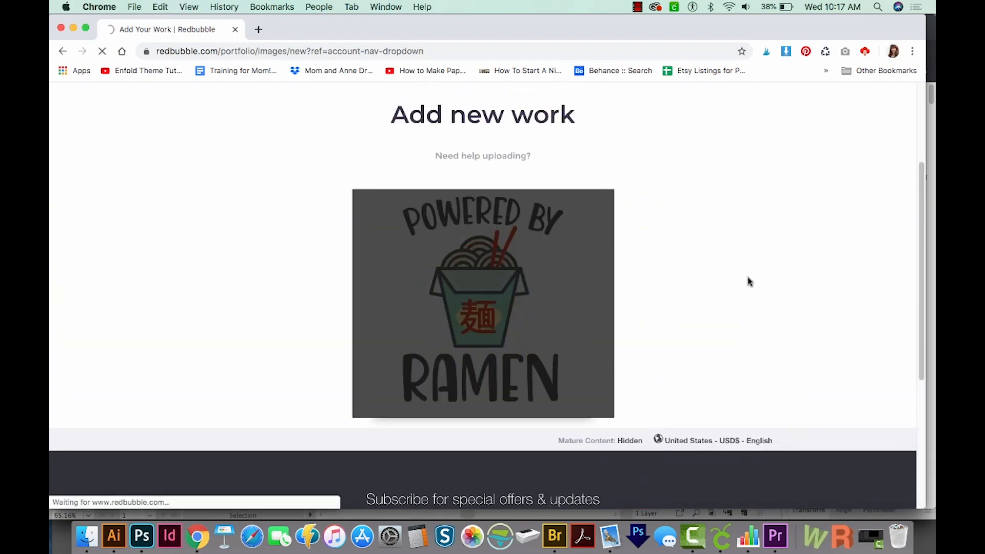
Step: Review the published work's title, tags, description and product previews on the Redbubble promote page
scroll(568, 410, "down", 5)
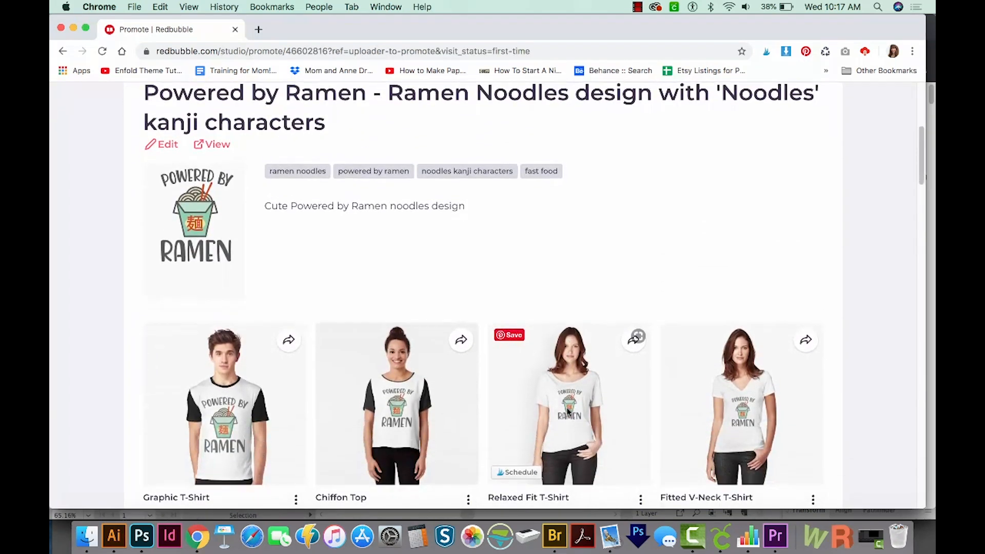
scroll(568, 411, "down", 4)
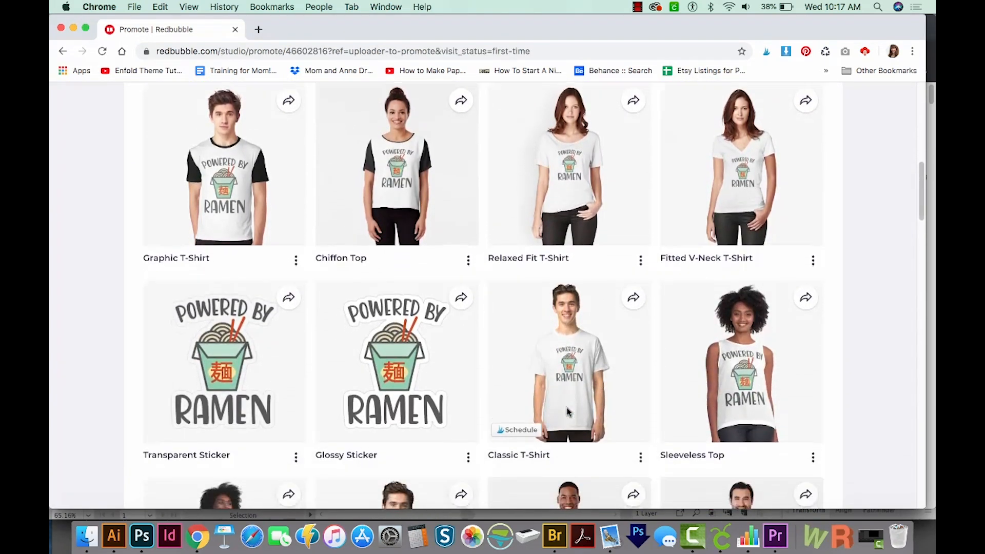
scroll(568, 411, "down", 5)
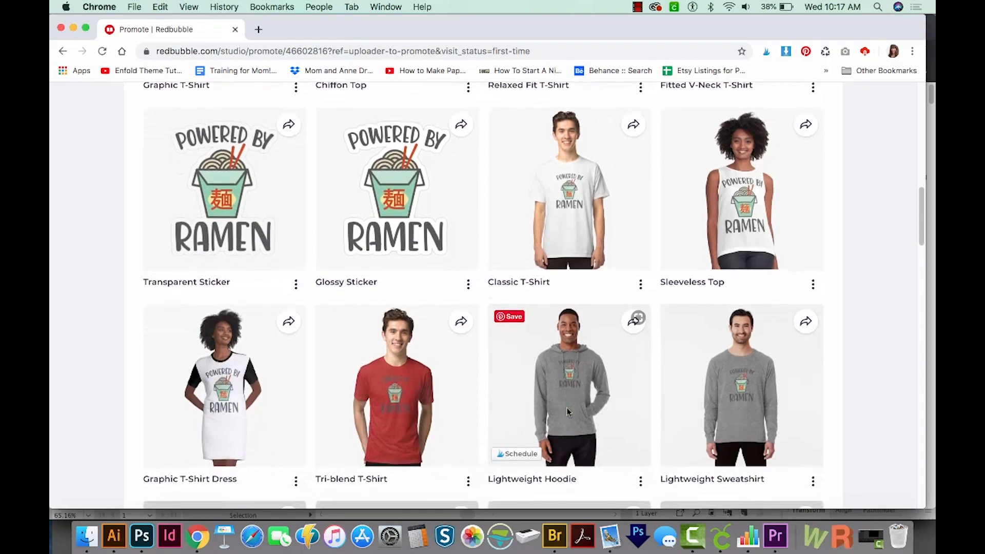
scroll(568, 410, "down", 5)
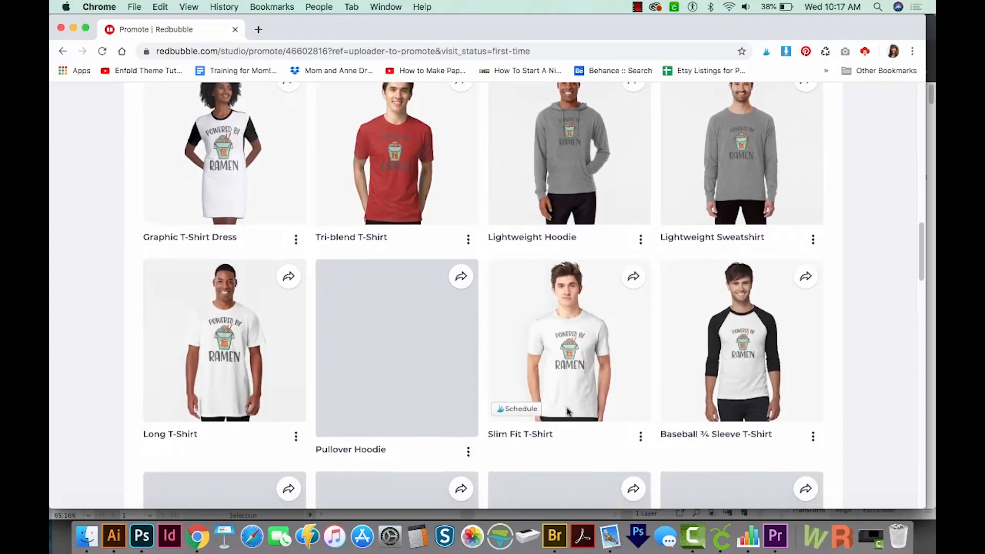
scroll(568, 410, "down", 5)
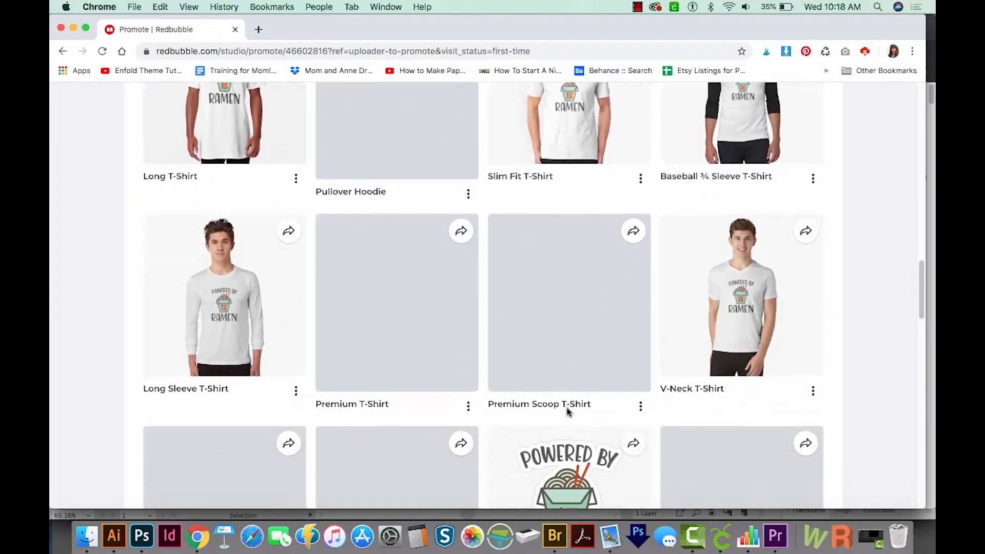
scroll(398, 393, "down", 10)
scroll(398, 393, "up", 20)
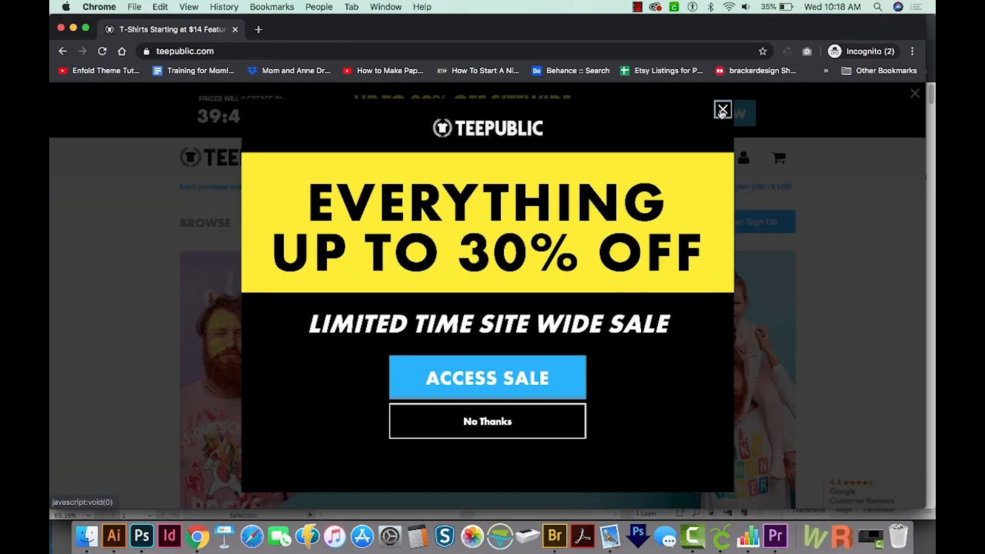
Step: Switch to TeePublic, dismiss the sale pop-up and look over the form for creating a new account
left_click(723, 111)
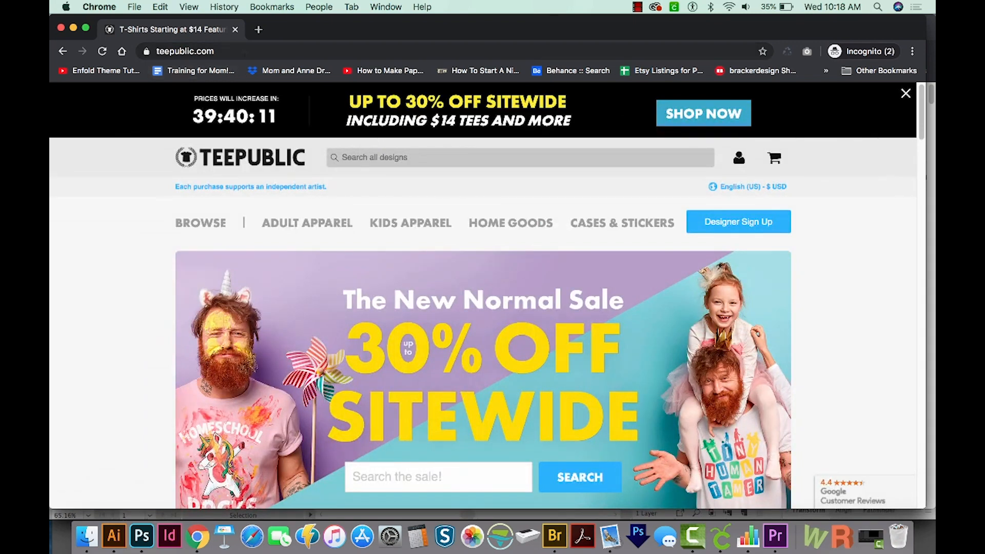
mouse_move(738, 162)
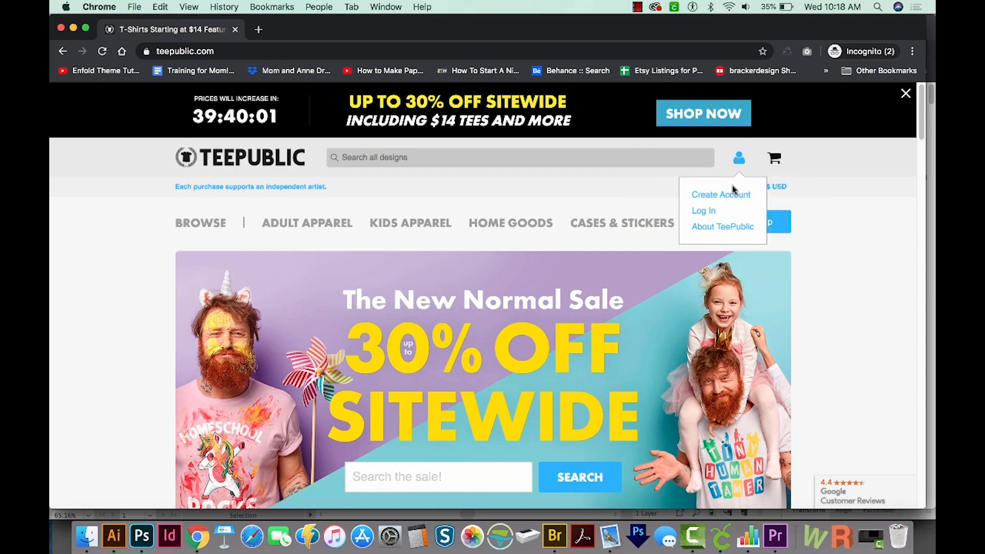
left_click(721, 195)
scroll(693, 284, "down", 3)
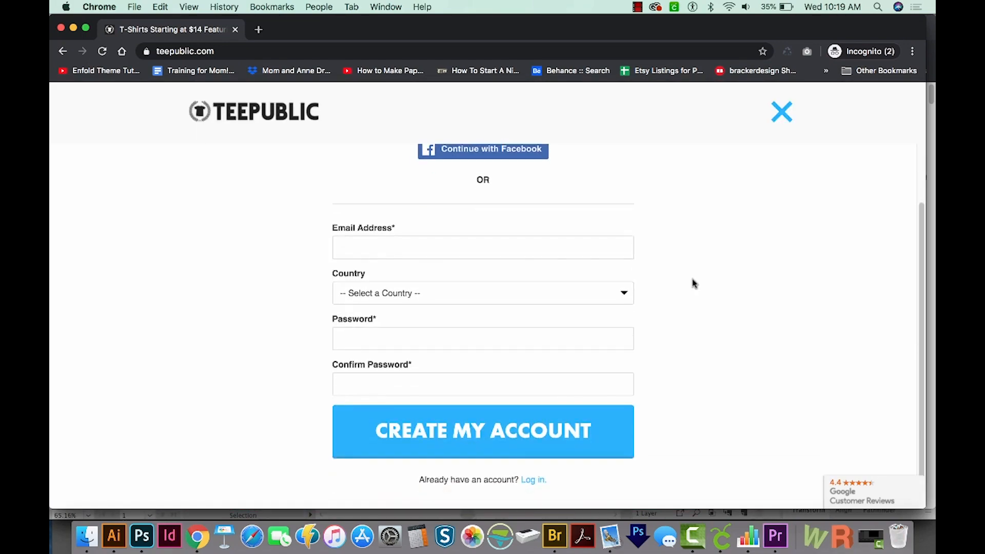
scroll(693, 282, "up", 1)
scroll(693, 282, "down", 1)
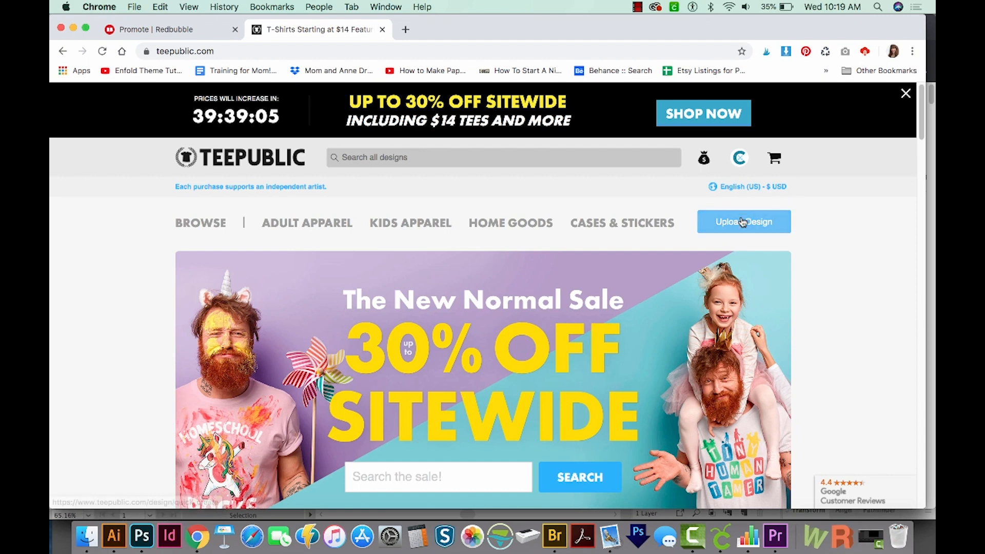
Step: Start a new TeePublic design in the signed-in account and upload Powered by Ramen-01.png
left_click(742, 222)
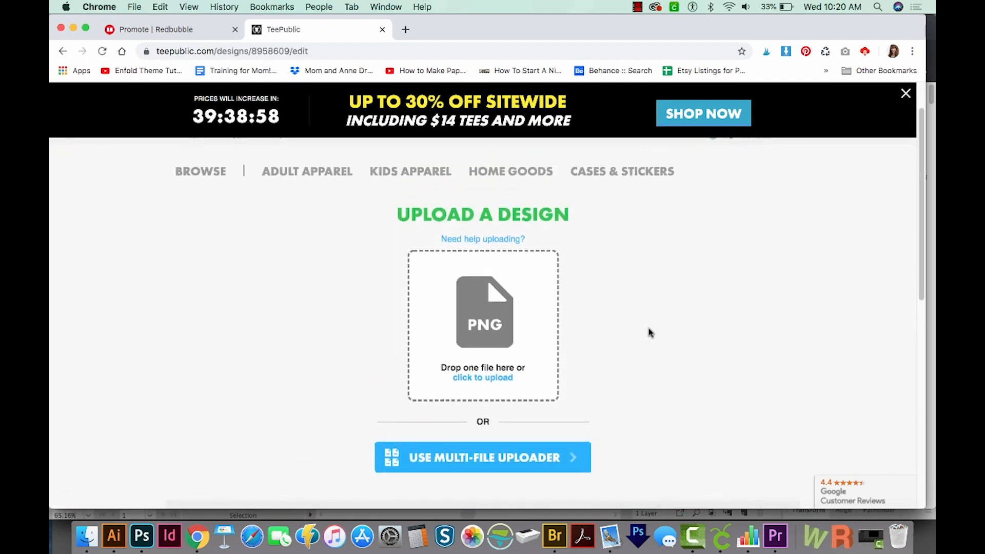
scroll(649, 332, "down", 2)
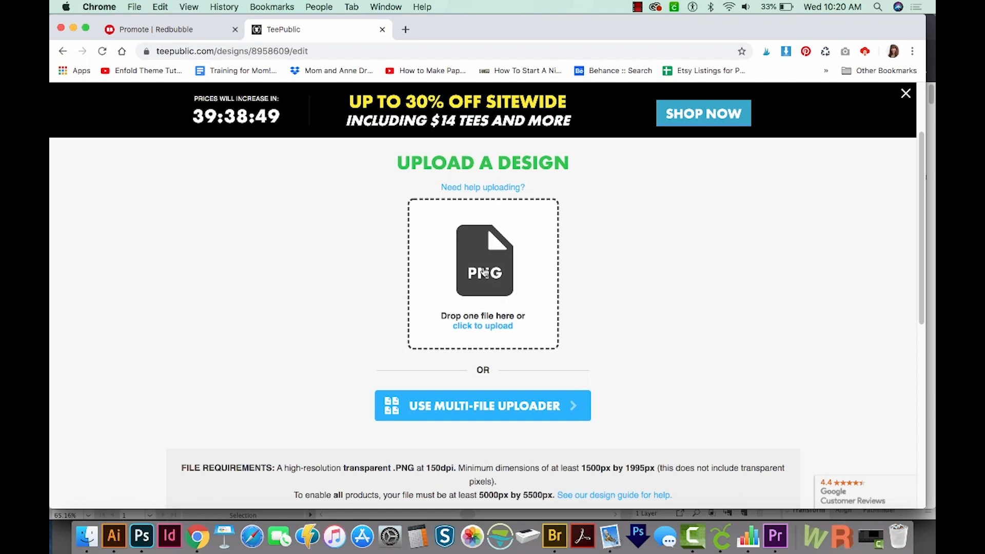
left_click(485, 273)
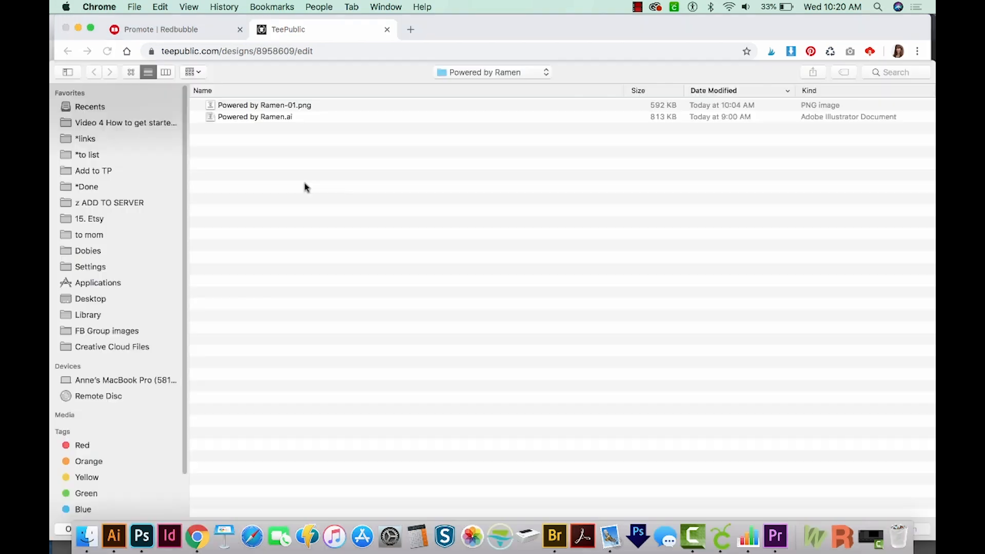
left_click(300, 106)
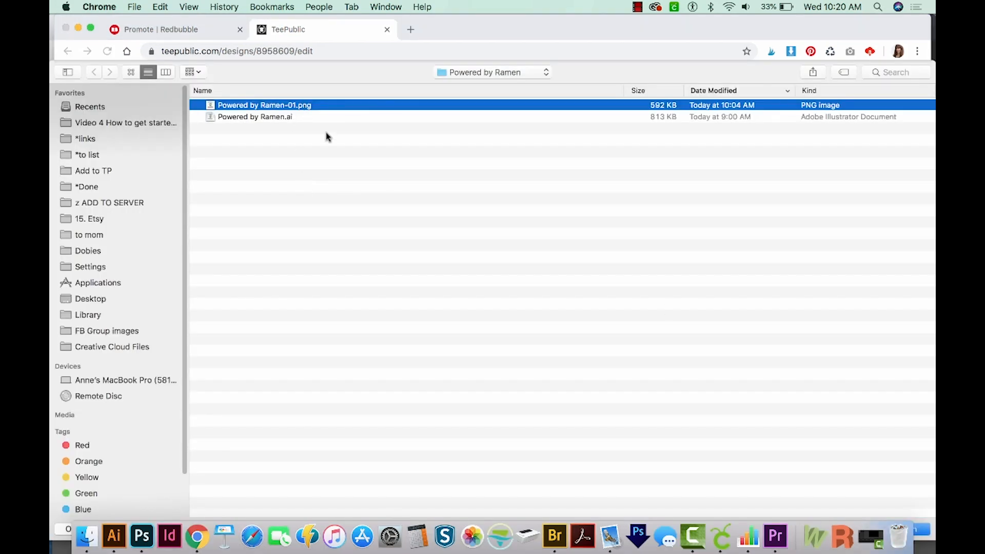
left_click(923, 532)
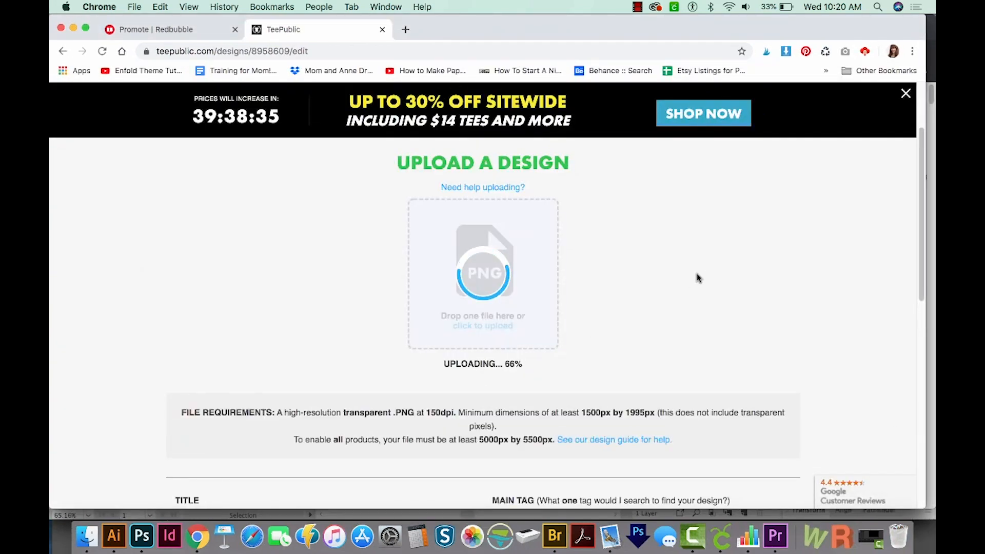
Step: Copy the title "Powered by Ramen - Ramen Noodles design with 'Noodles' kanji characters" from Redbubble into the TeePublic design's title
scroll(691, 281, "down", 5)
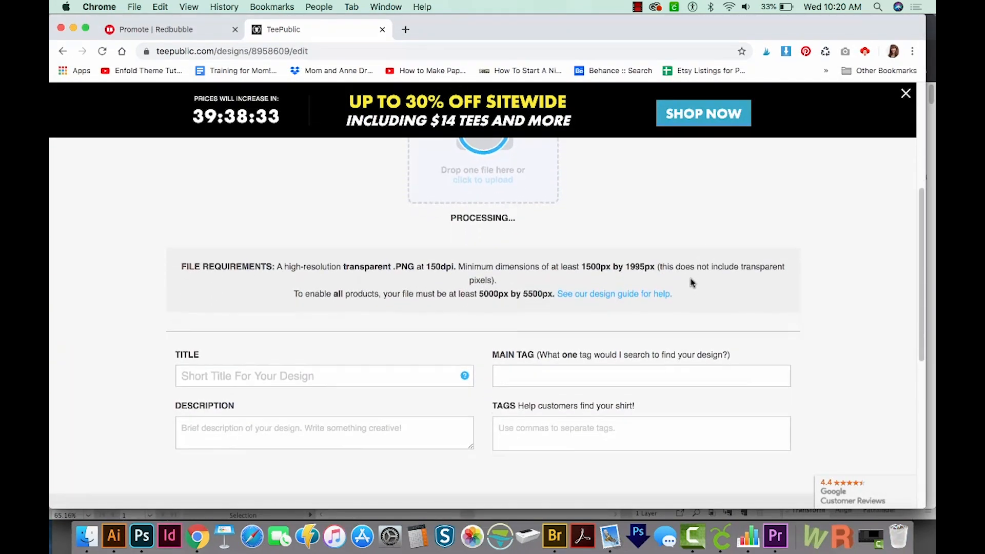
scroll(692, 282, "down", 2)
left_click(171, 30)
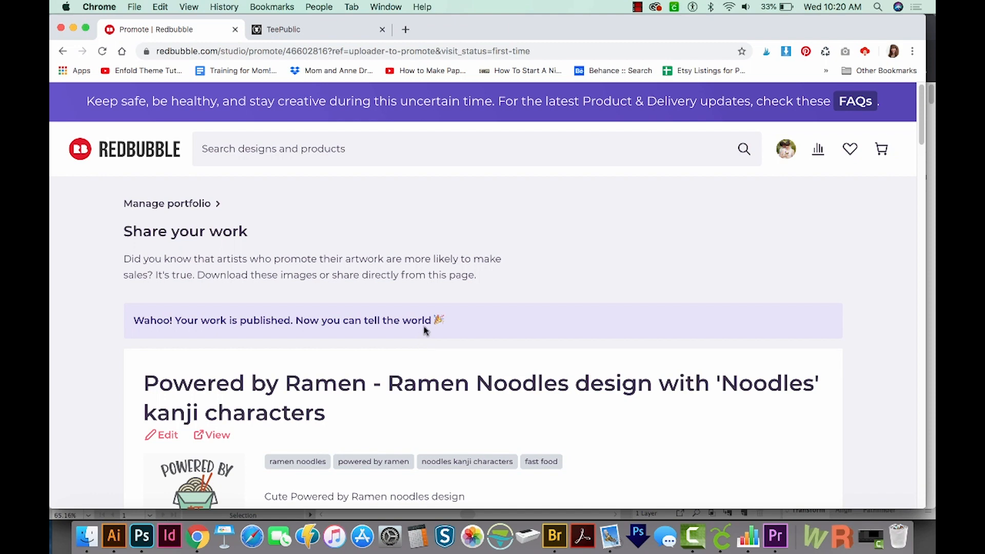
scroll(424, 330, "down", 3)
left_click_drag(341, 320, 137, 275)
key("super+c")
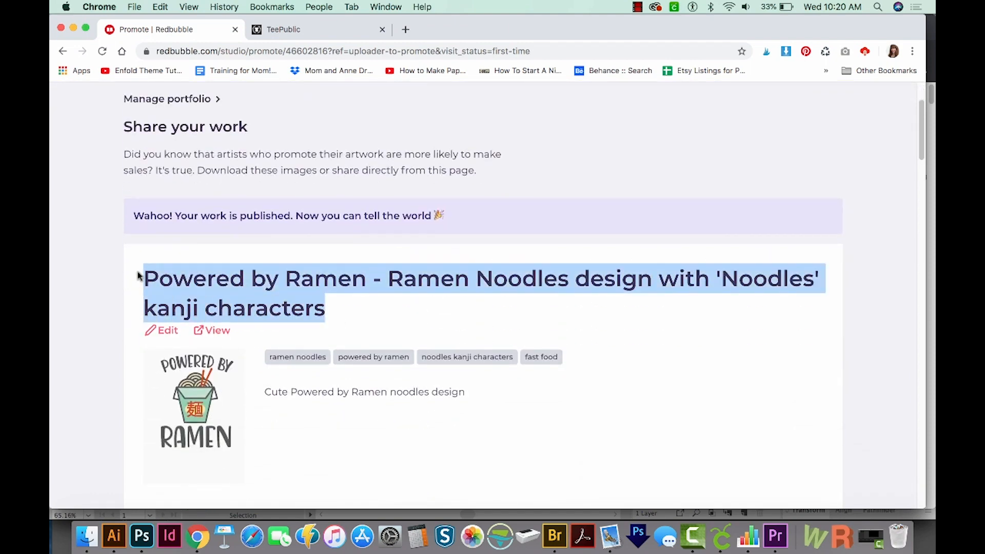
left_click(303, 28)
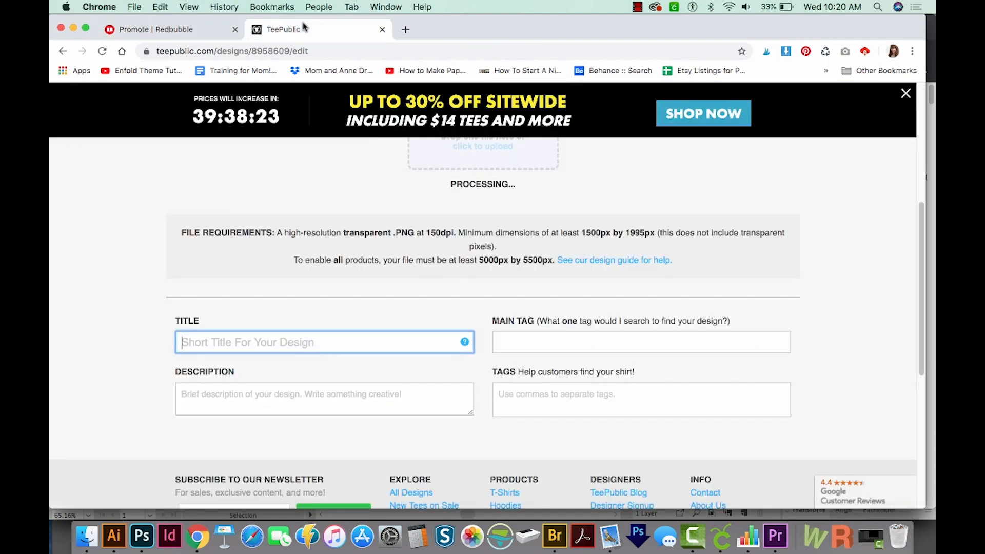
key("super+v")
Step: Enter the main tag "ramen noodles" and copy the description "Cute Powered by Ramen noodles design" over from Redbubble
left_click(501, 340)
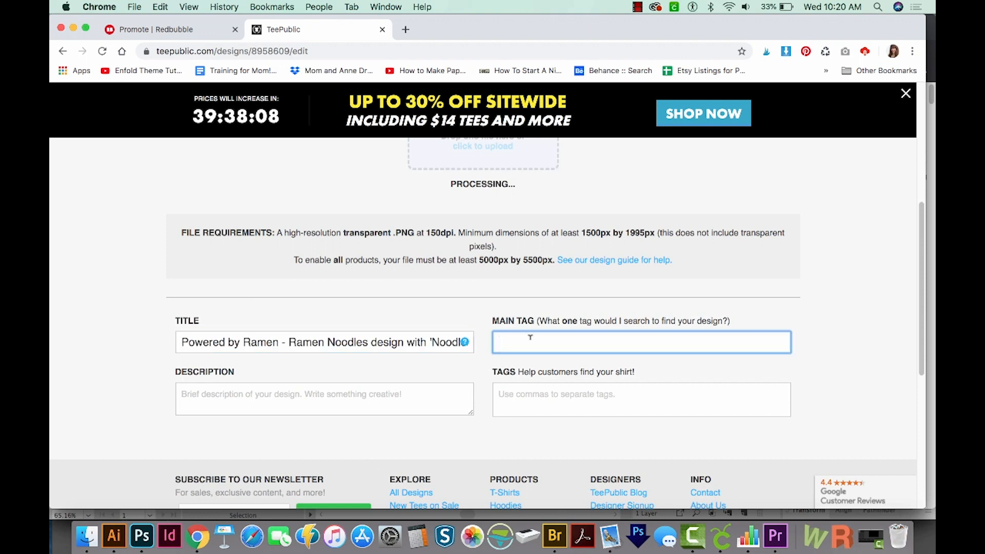
type("ramen no")
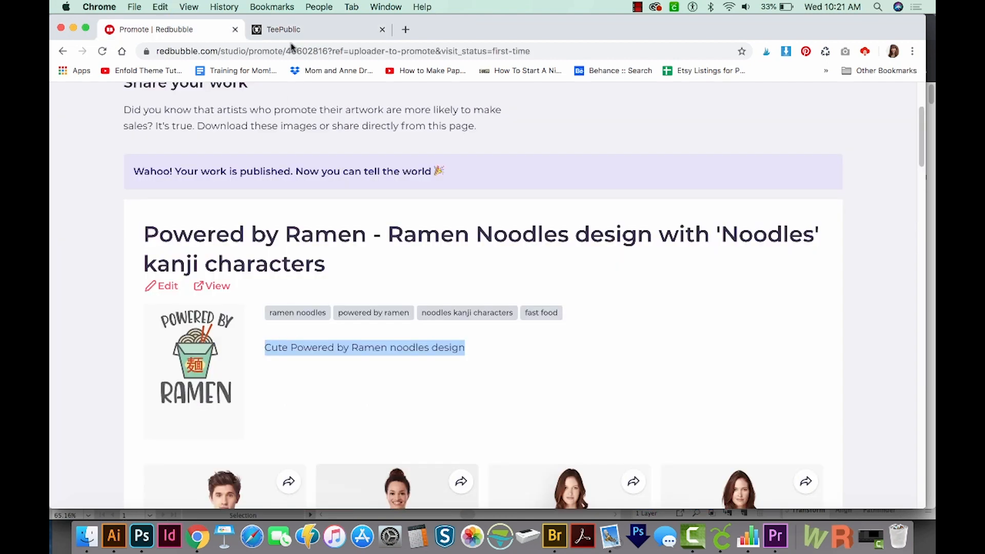
left_click(290, 26)
type("Cute Powered by Ramen noodles design")
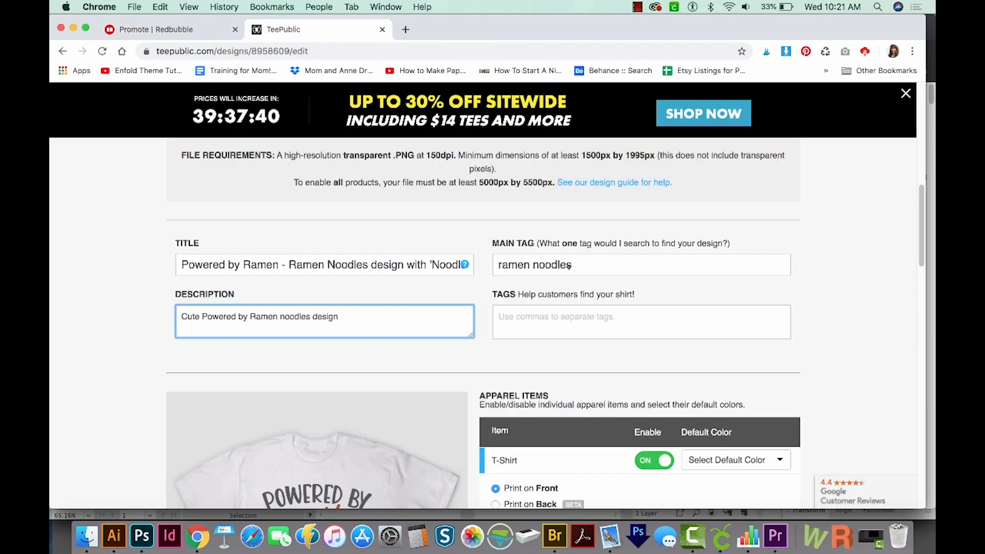
Step: Add the suggested tags ramen, noodles, japanese, food, ramen bowl and ramen lovers to the design
left_click(545, 324)
left_click(483, 295)
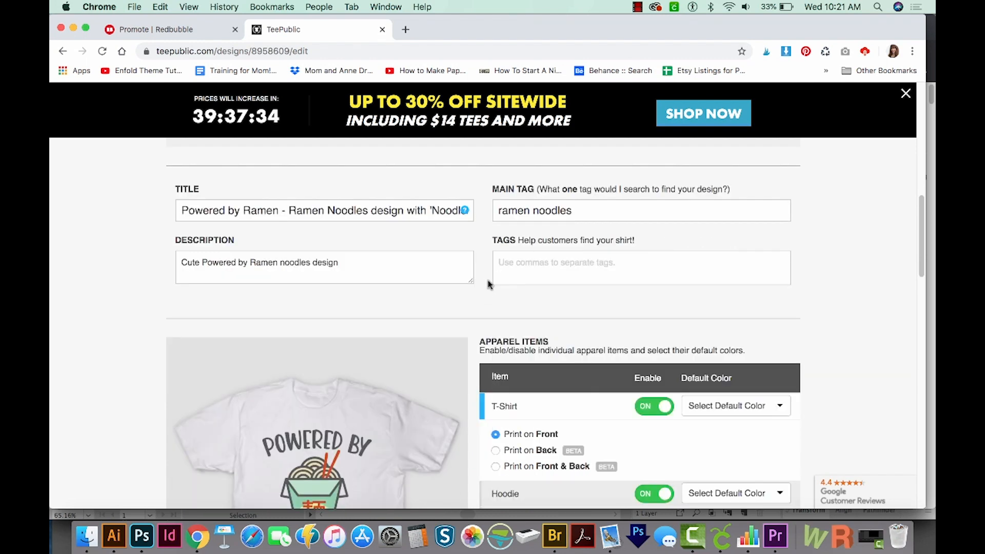
left_click(514, 270)
left_click(514, 270)
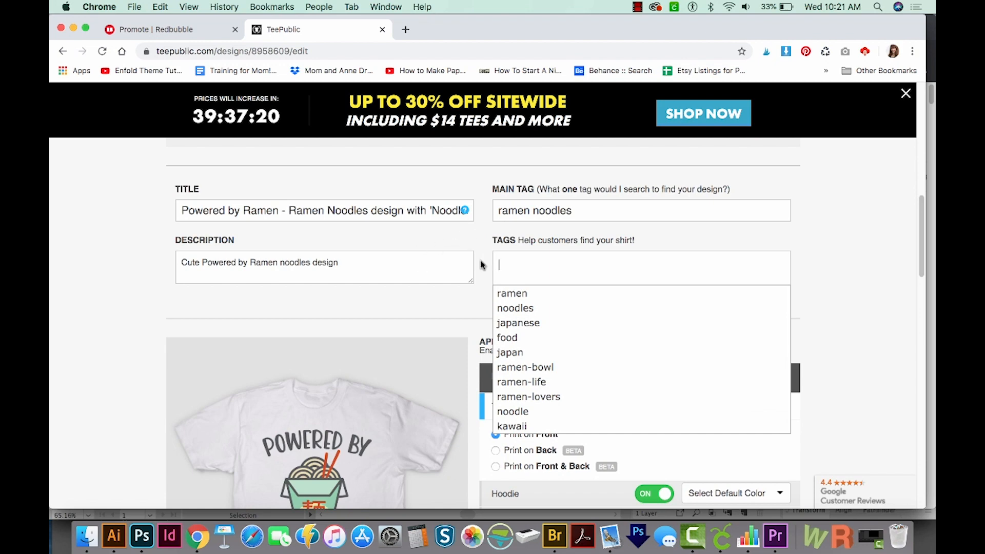
left_click(514, 295)
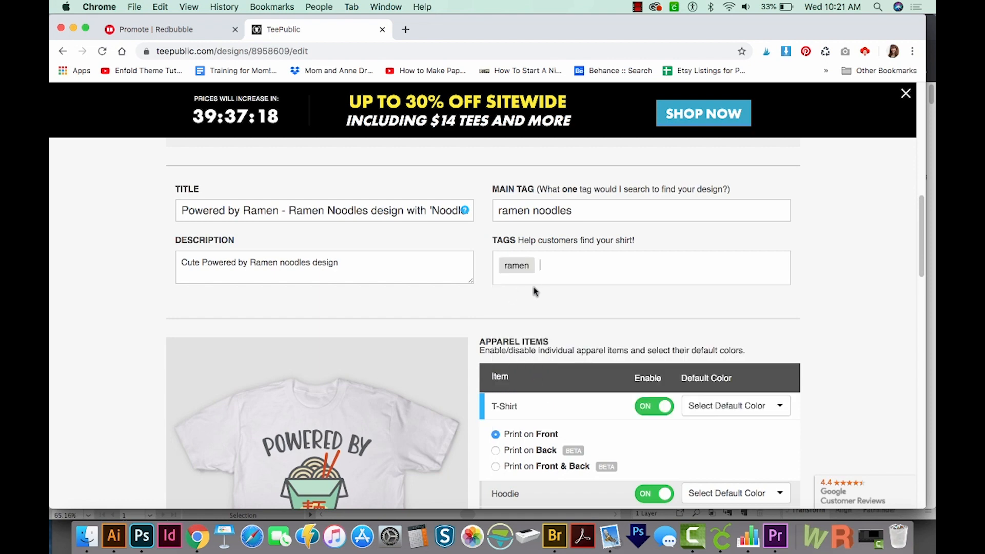
left_click(522, 294)
left_click(526, 309)
left_click(513, 309)
left_click(525, 323)
left_click(564, 337)
left_click(539, 343)
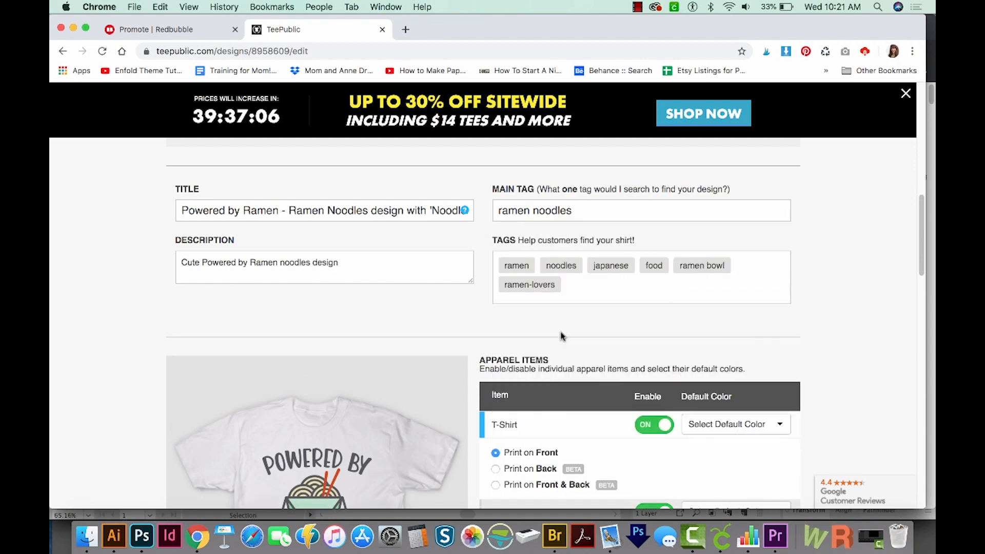
Step: Add the tags ramen noodle, ramen clothing, powered by ramen and ramen lover
left_click(662, 284)
left_click(539, 357)
left_click(736, 283)
type("powered by ")
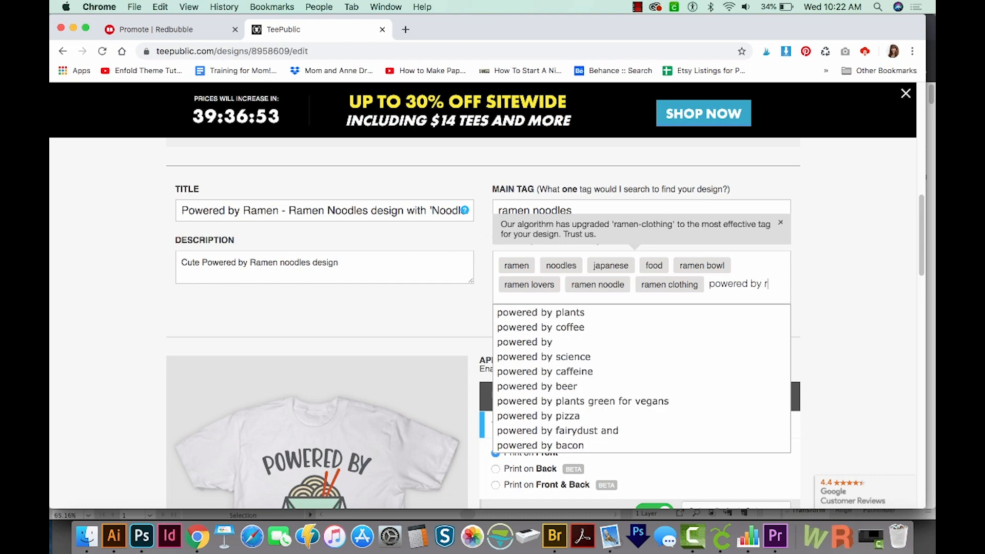
type("ramen")
key("Return")
left_click(559, 444)
scroll(642, 308, "down", 2)
left_click(687, 264)
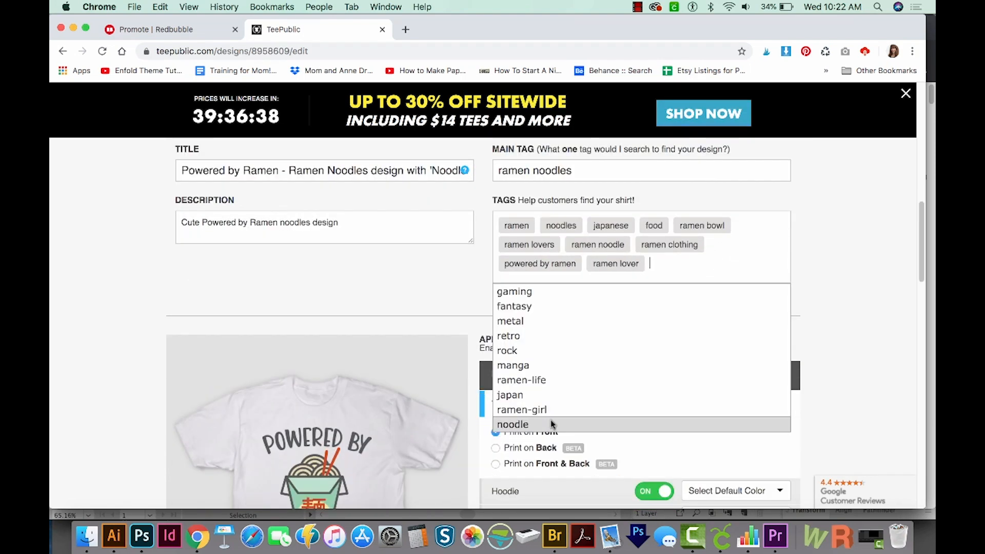
Step: Add the suggested tags noodle, ramen life and kawaii plus the custom tag "powered by ramen noodles"
left_click(552, 424)
left_click(549, 380)
left_click(528, 446)
type("powered by ramen noodles")
key("Return")
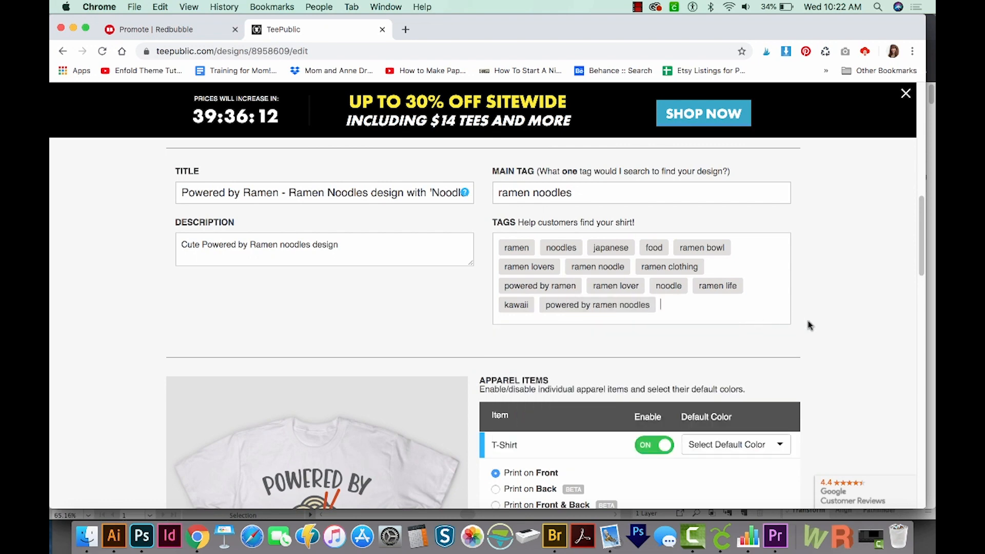
Step: Set the T-shirt's default color to White
scroll(807, 323, "down", 3)
scroll(842, 321, "up", 5)
scroll(864, 321, "down", 10)
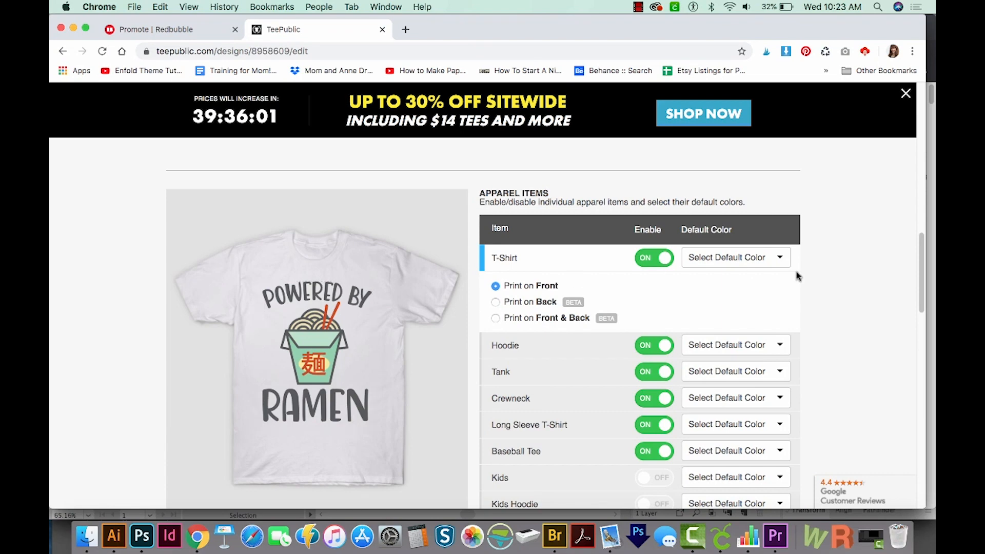
scroll(737, 229, "down", 1)
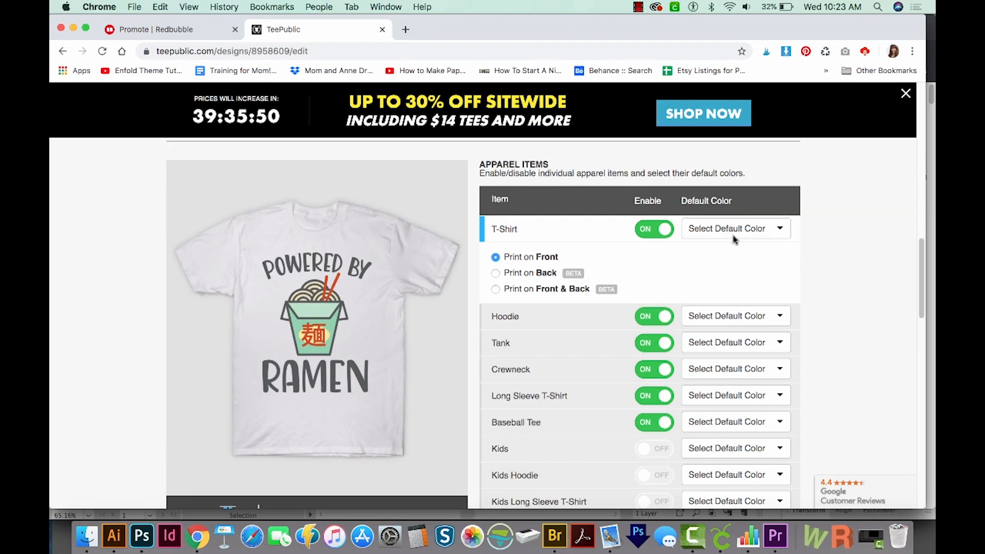
left_click(749, 228)
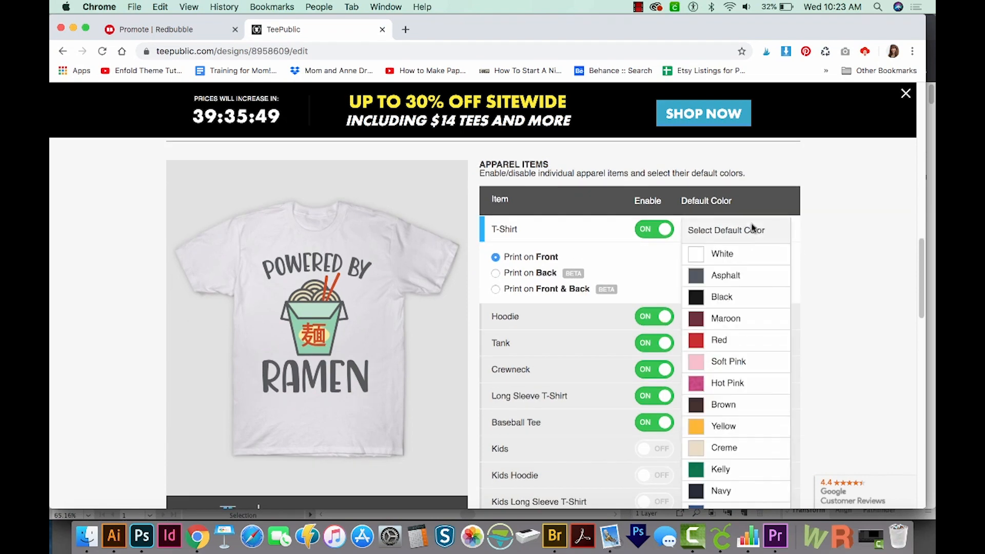
left_click(728, 261)
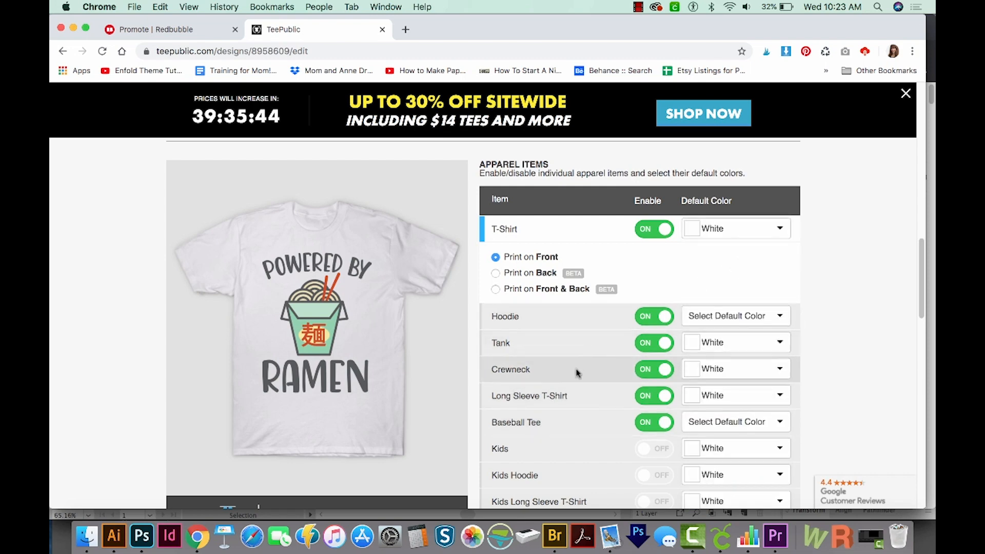
Step: Set the hoodie's default color to Vintage Heather, scale its design to 73% and move it up above the pocket
left_click(748, 319)
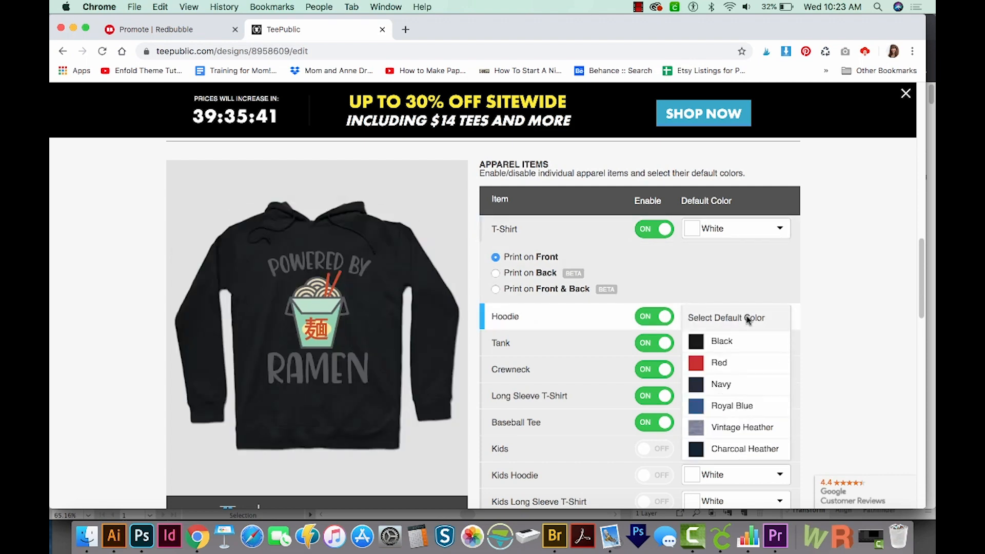
scroll(748, 319, "down", 2)
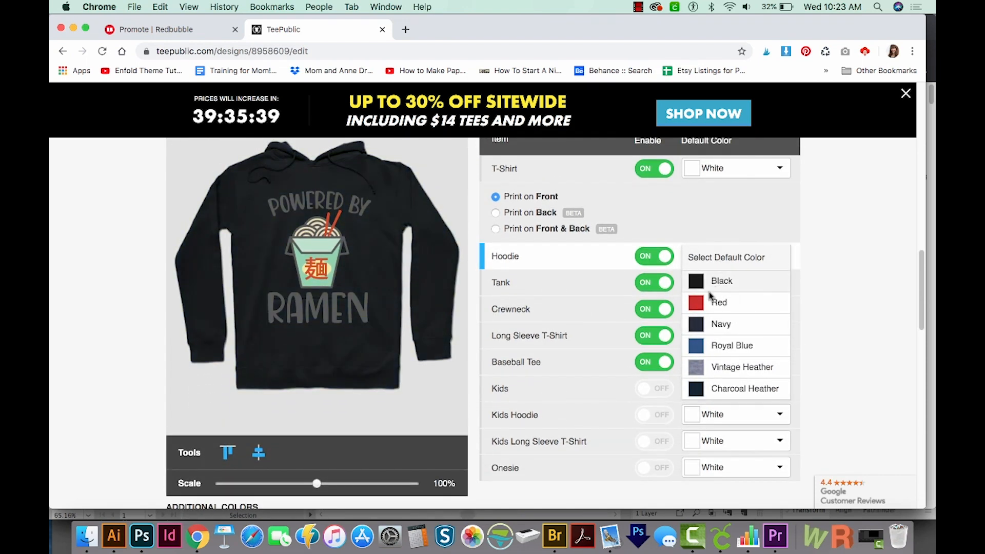
left_click(721, 369)
scroll(693, 282, "down", 1)
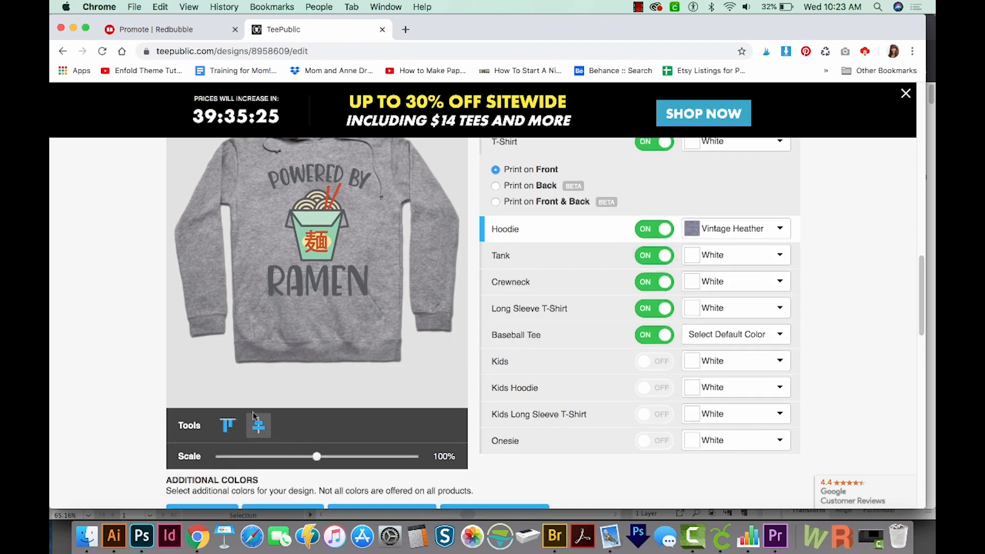
left_click_drag(316, 456, 293, 454)
mouse_move(315, 239)
left_mouse_down()
mouse_move(316, 219)
mouse_move(314, 227)
left_mouse_up()
left_click_drag(294, 458, 290, 457)
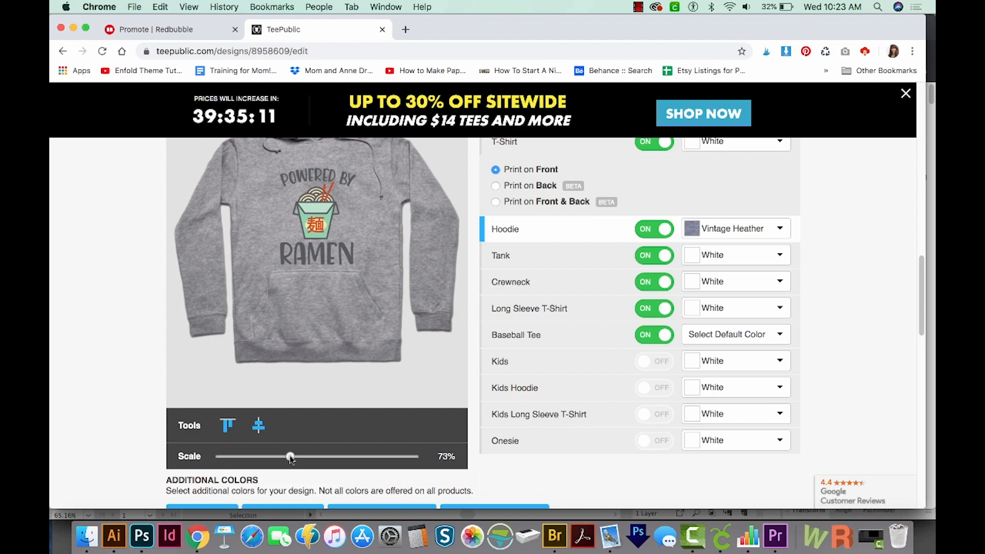
Step: Set the baseball tee's default color to White/Black
left_click(759, 340)
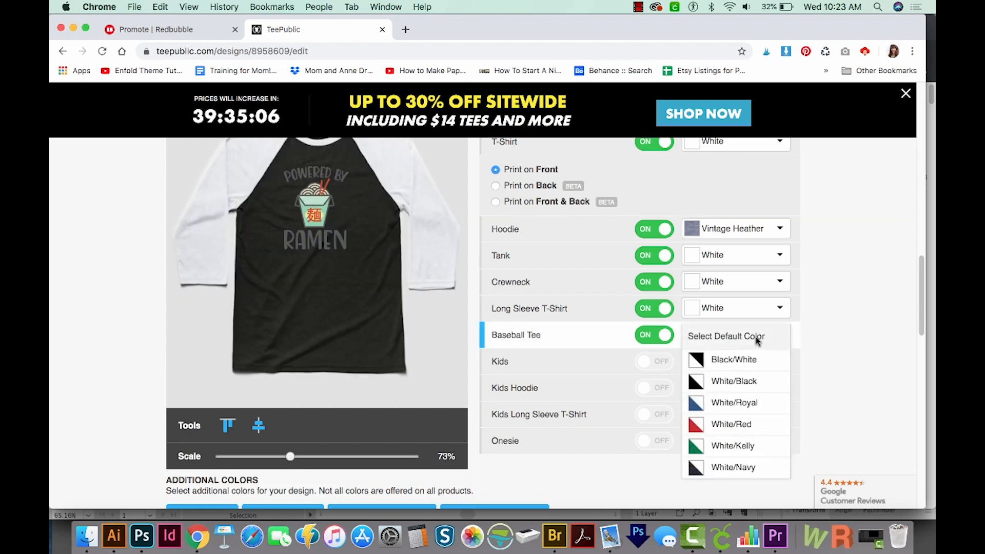
left_click(740, 383)
scroll(849, 370, "down", 3)
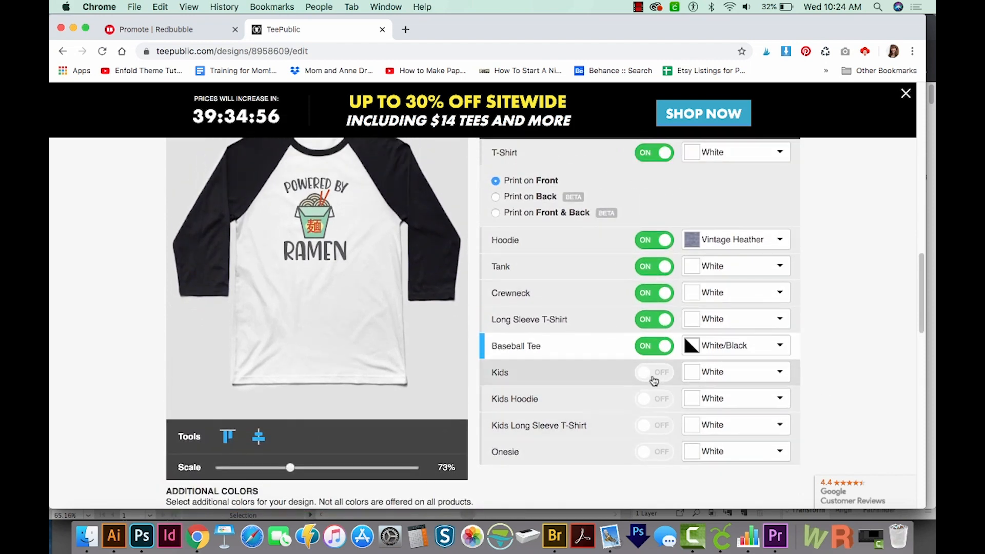
Step: Enable the Kids, Kids Hoodie, Kids Long Sleeve T-Shirt and Onesie items
left_click(656, 373)
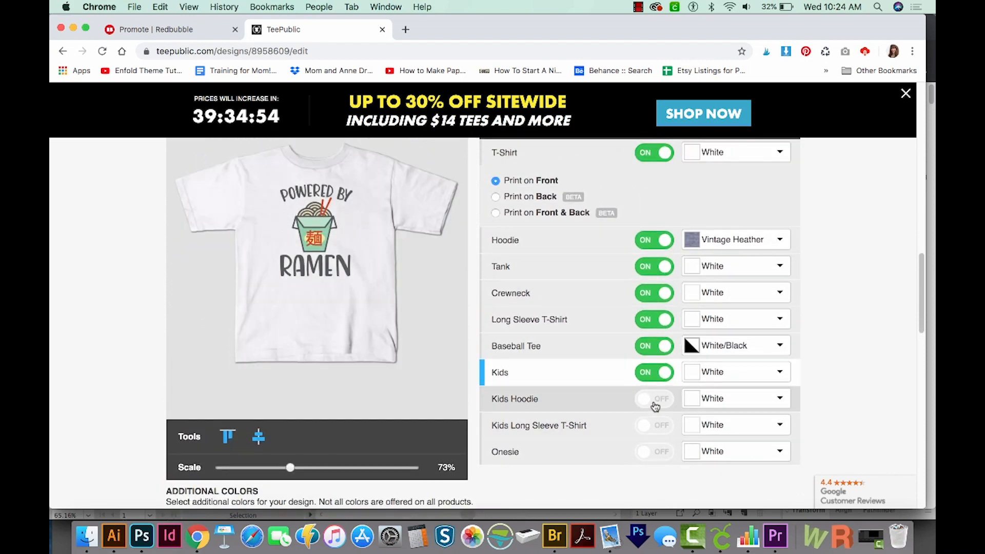
left_click(655, 400)
left_click(656, 427)
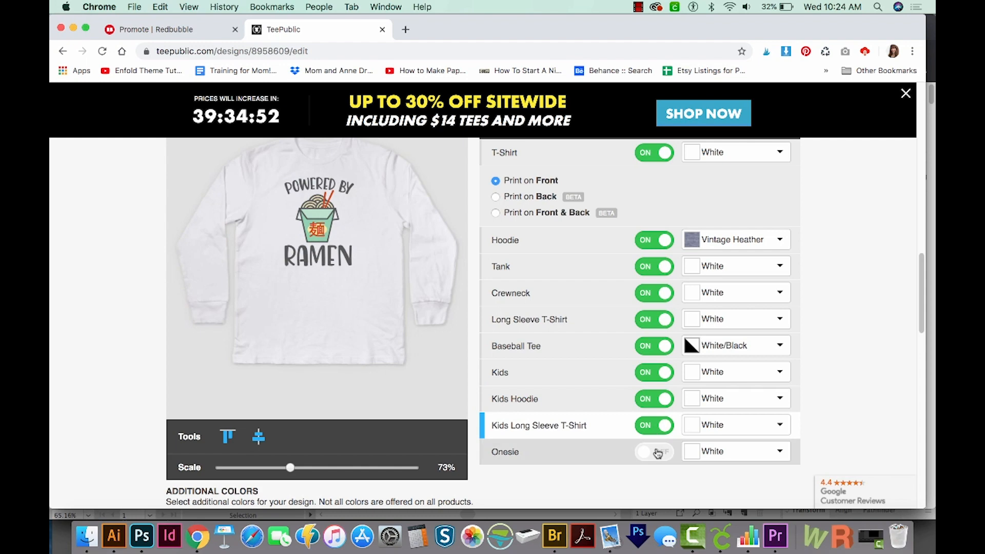
left_click(658, 453)
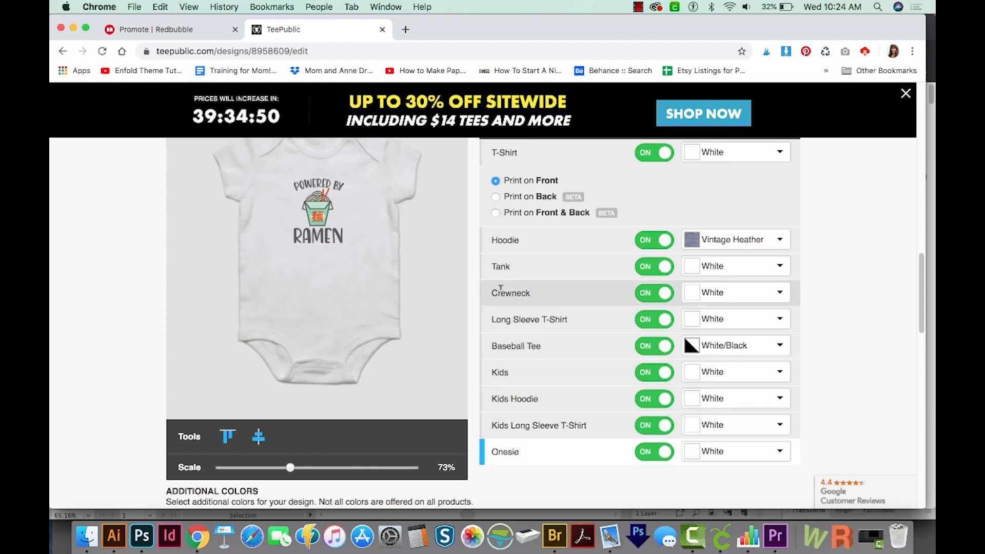
Step: Scale the design to 94% on the onesie and to 88% on the kids T-shirt
left_click_drag(290, 467, 311, 469)
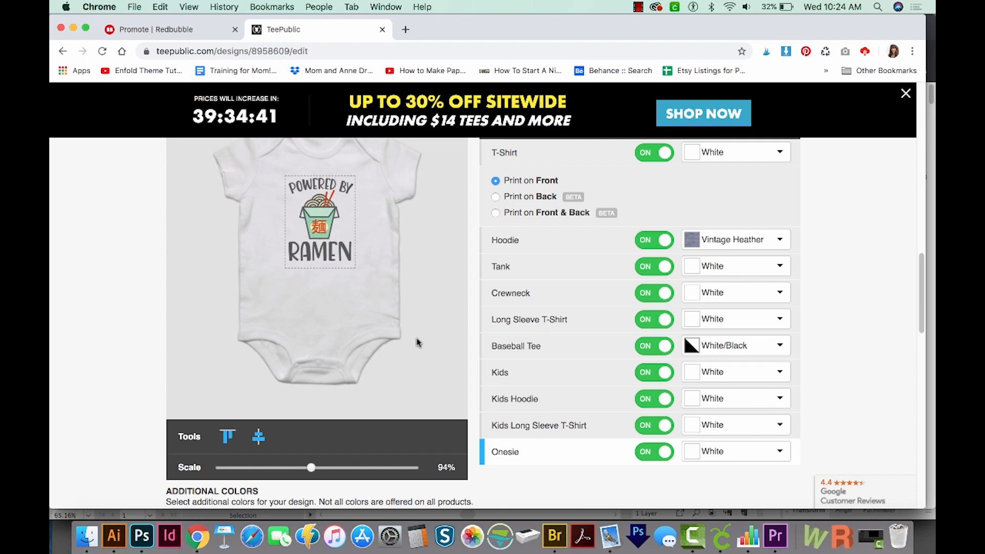
left_click(748, 375)
left_click_drag(311, 467, 305, 468)
left_click(825, 303)
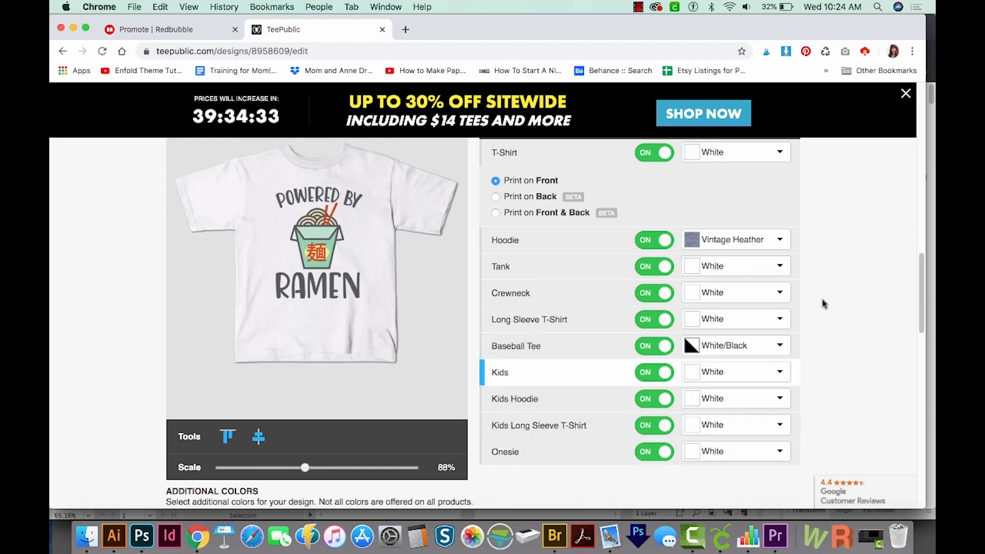
Step: Move the design slightly up on the kids hoodie and scale it to 96% on the kids long sleeve T-shirt
left_click(745, 399)
left_click_drag(320, 224, 321, 217)
left_click(779, 426)
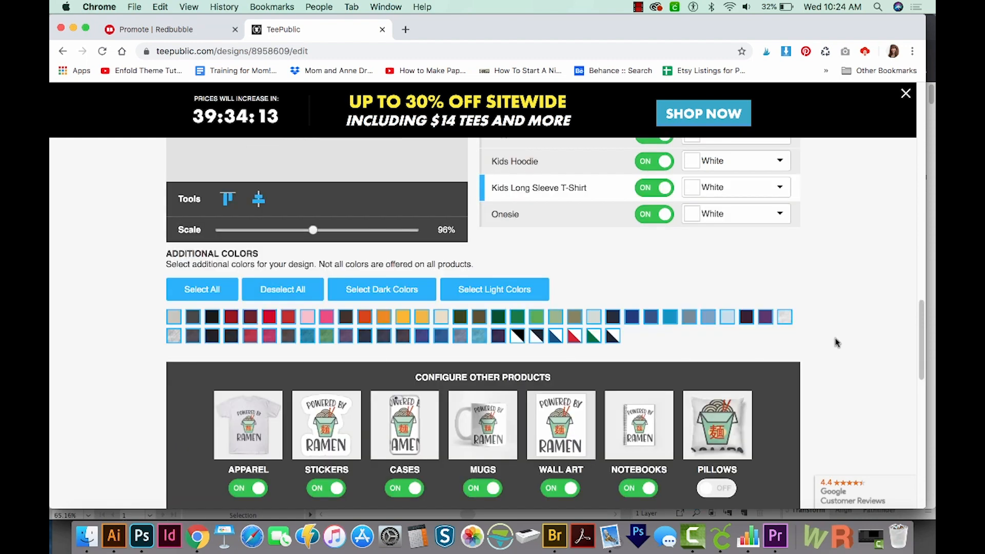
Step: Set the sticker layout to die-cut design only
scroll(836, 342, "down", 3)
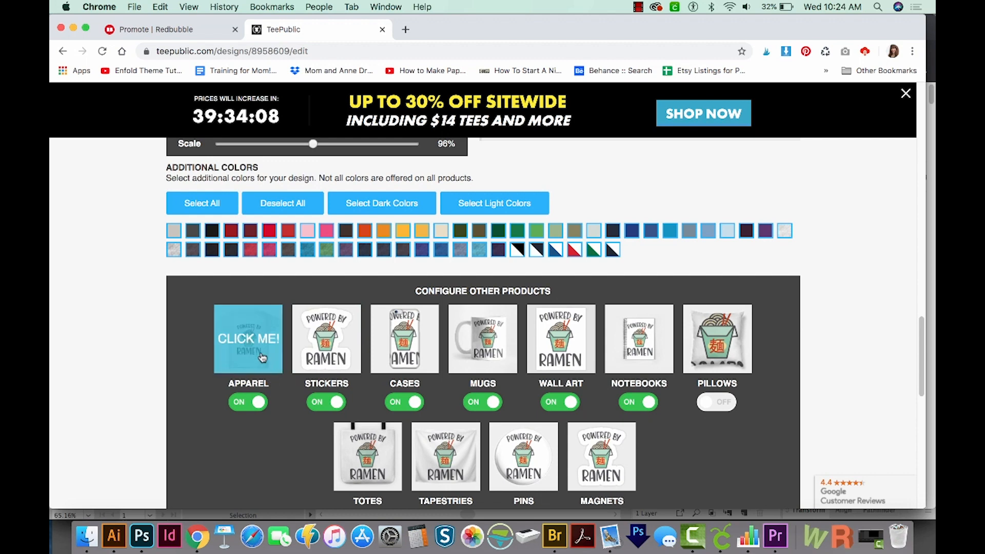
left_click(332, 352)
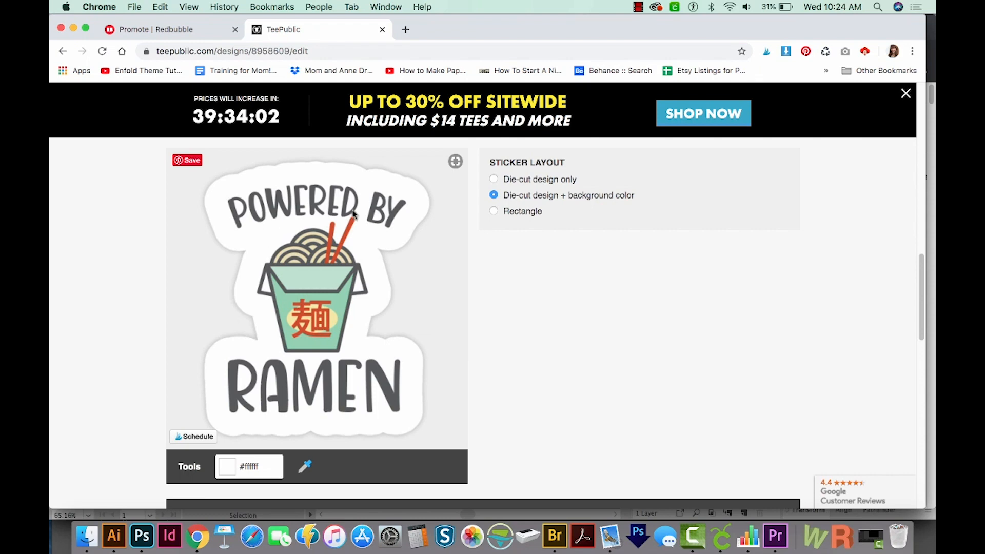
scroll(354, 214, "up", 1)
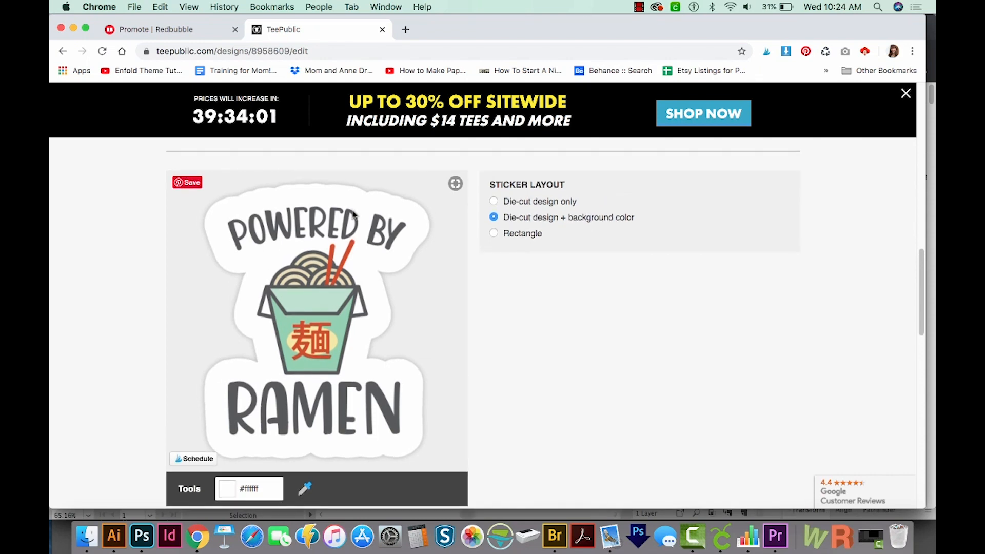
left_click(496, 202)
scroll(517, 286, "down", 2)
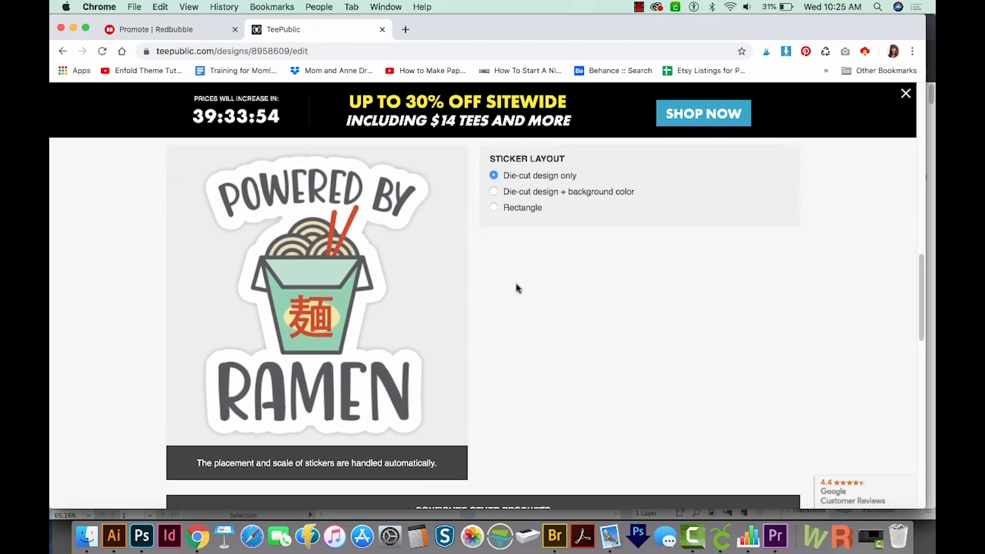
Step: Disable the cases and slightly reduce the scale of the design on the first mug
scroll(516, 287, "down", 6)
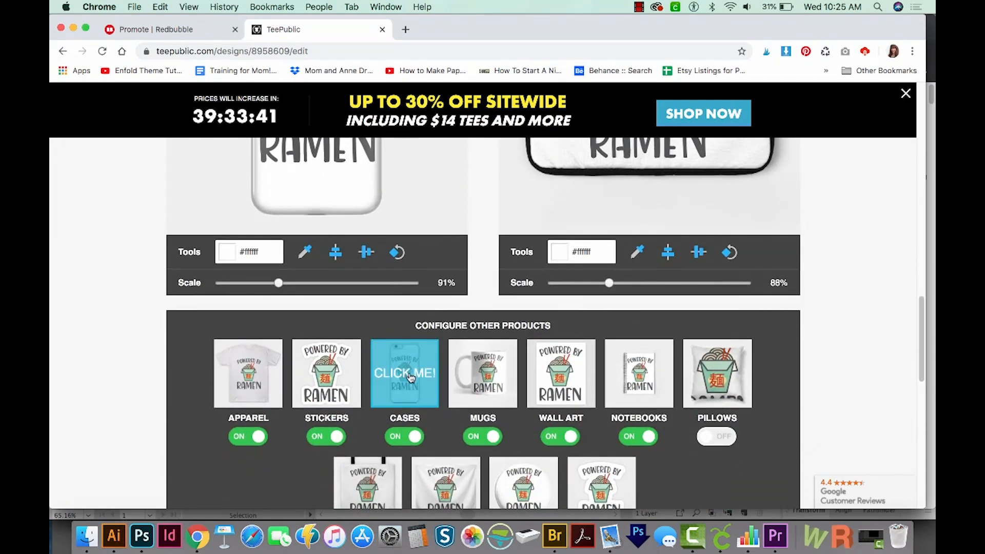
scroll(420, 435, "down", 1)
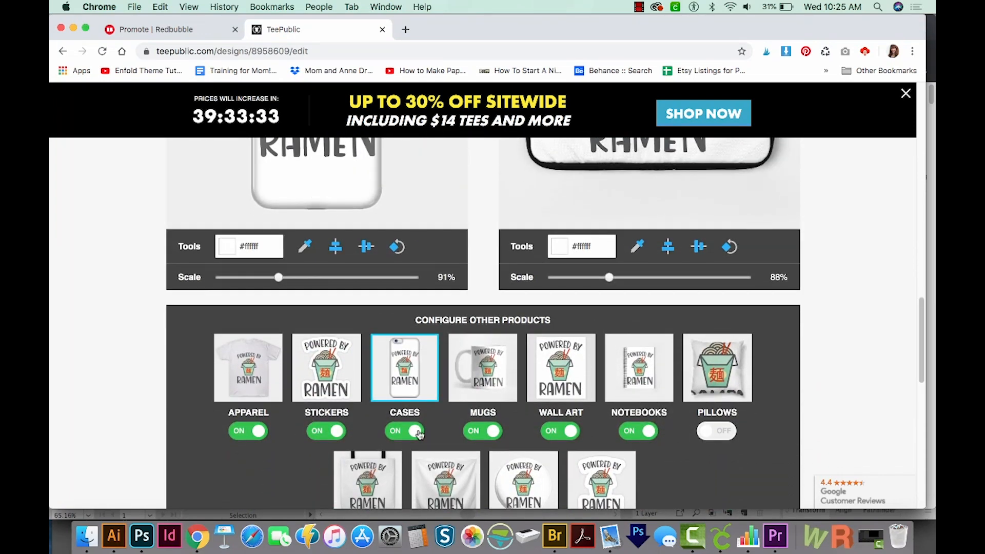
left_click(420, 434)
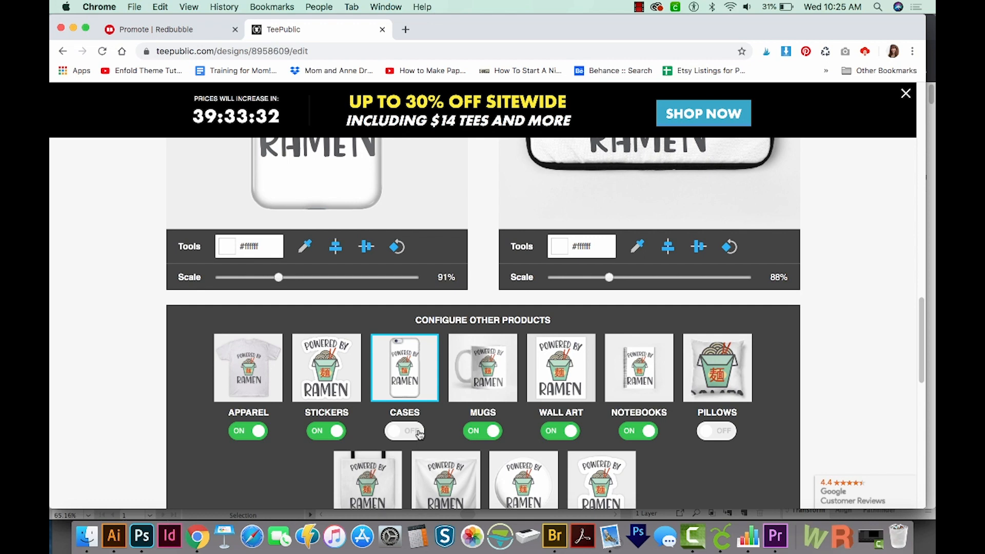
left_click(494, 376)
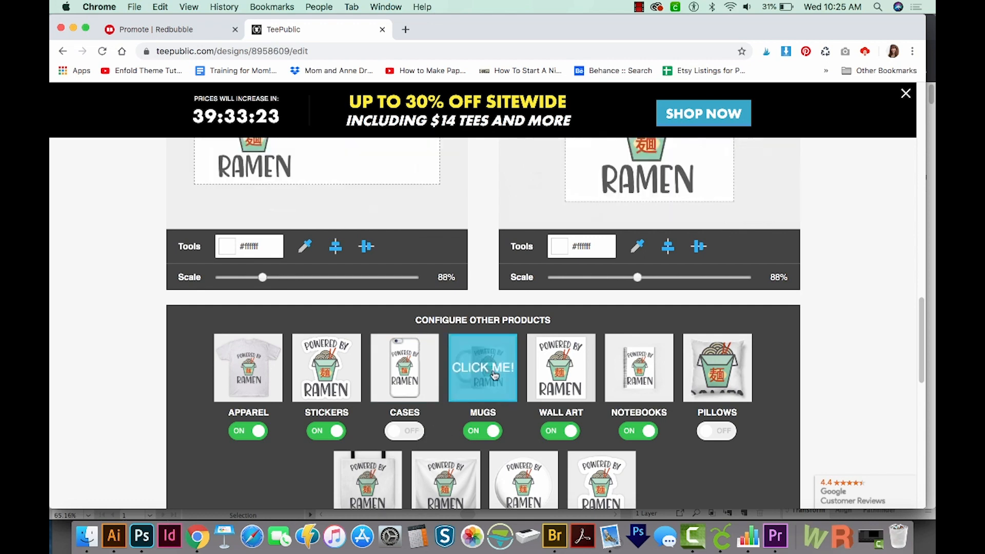
left_click_drag(263, 277, 255, 278)
Step: Check the design on the wall art and disable notebooks, totes and tapestries
left_click(565, 382)
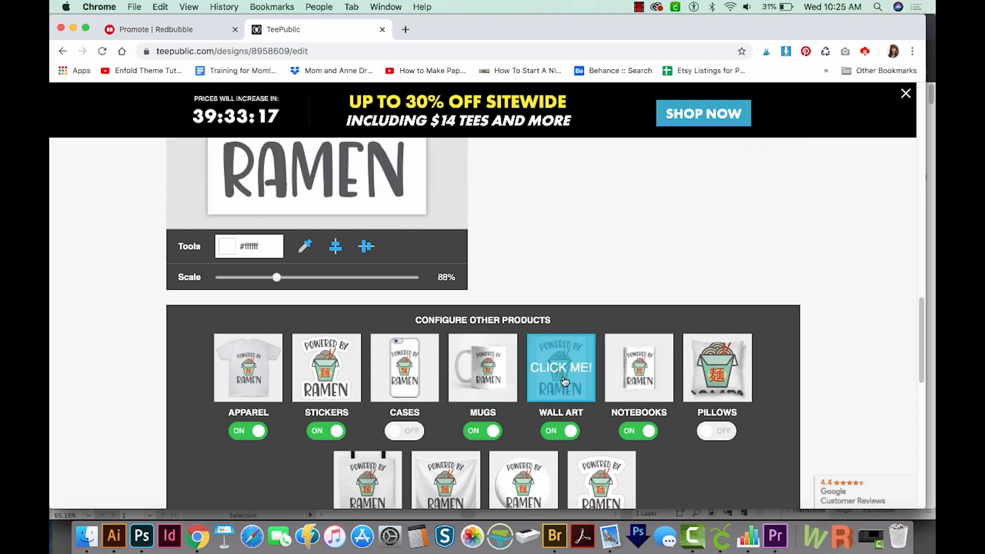
left_click(650, 432)
scroll(725, 437, "down", 3)
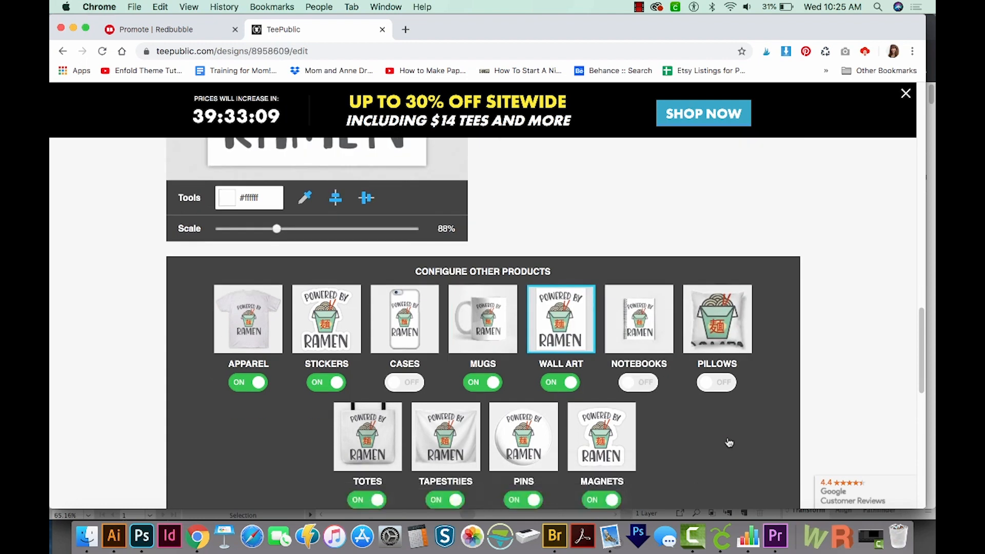
left_click(381, 430)
Step: Set the magnet layout to die-cut design only
left_click(610, 370)
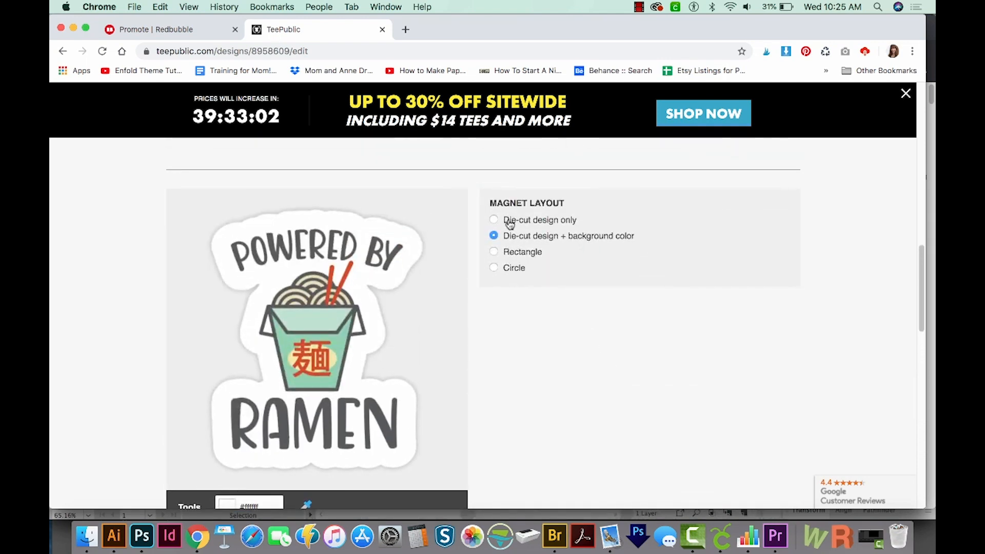
left_click(495, 220)
scroll(542, 367, "down", 10)
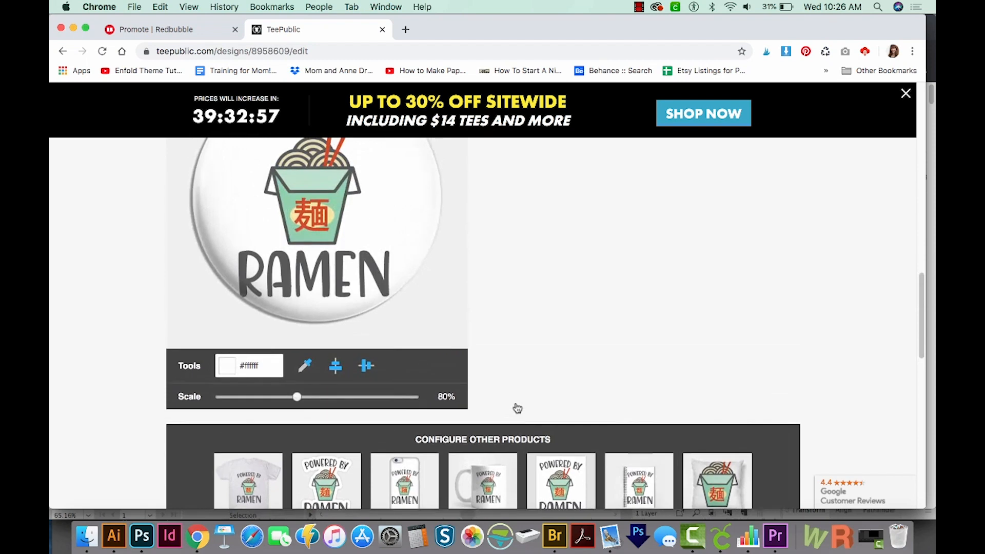
Step: Scale the design on the pin to 77%
left_click_drag(298, 397, 292, 398)
scroll(293, 399, "up", 2)
scroll(296, 400, "down", 5)
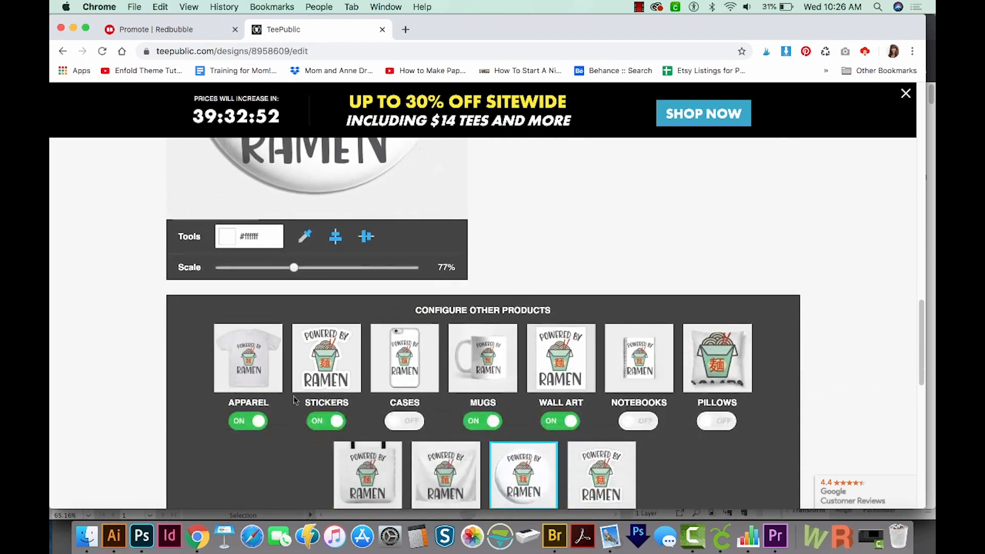
Step: Agree to the terms and conditions, publish the design and view its product page
scroll(862, 359, "up", 15)
scroll(863, 359, "down", 10)
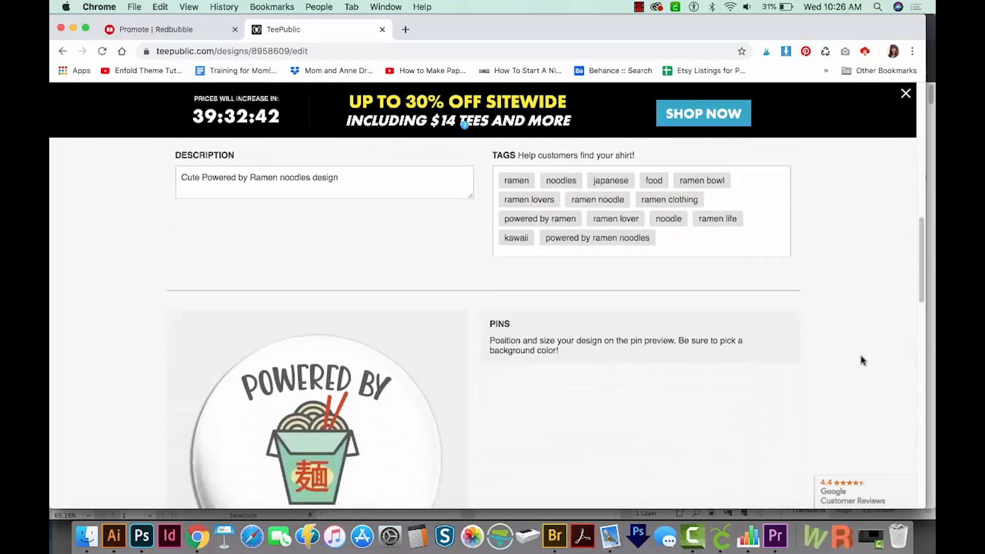
scroll(862, 359, "down", 15)
scroll(862, 358, "down", 2)
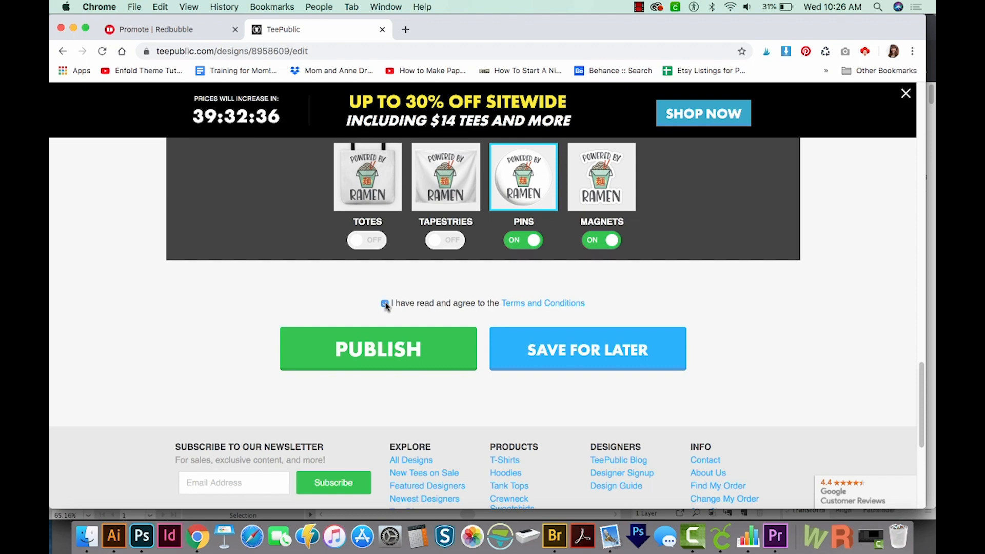
left_click(386, 351)
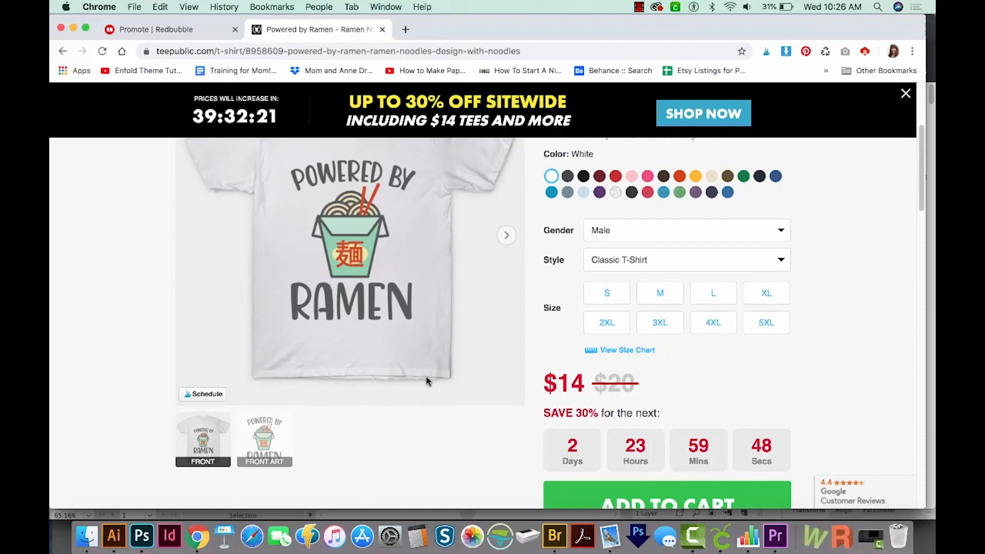
scroll(868, 356, "up", 3)
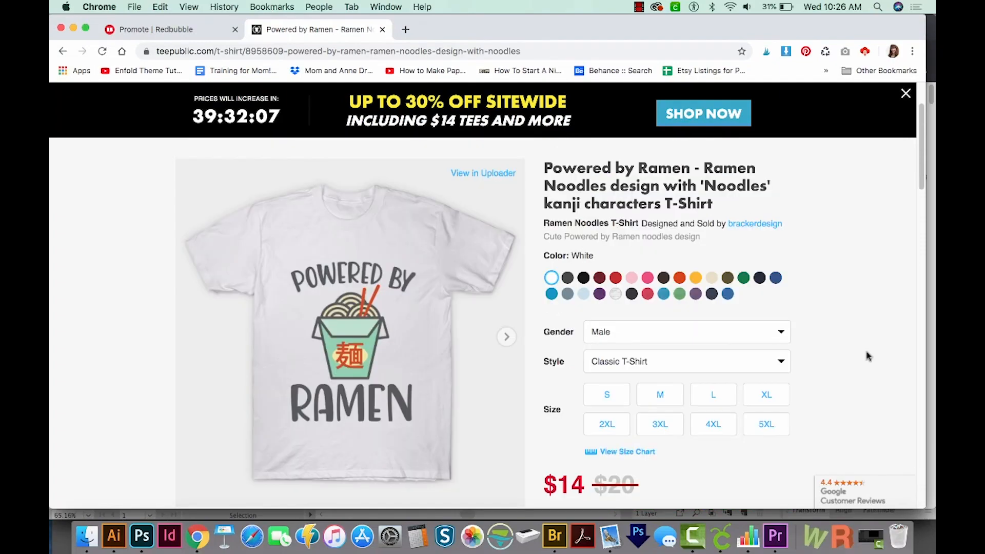